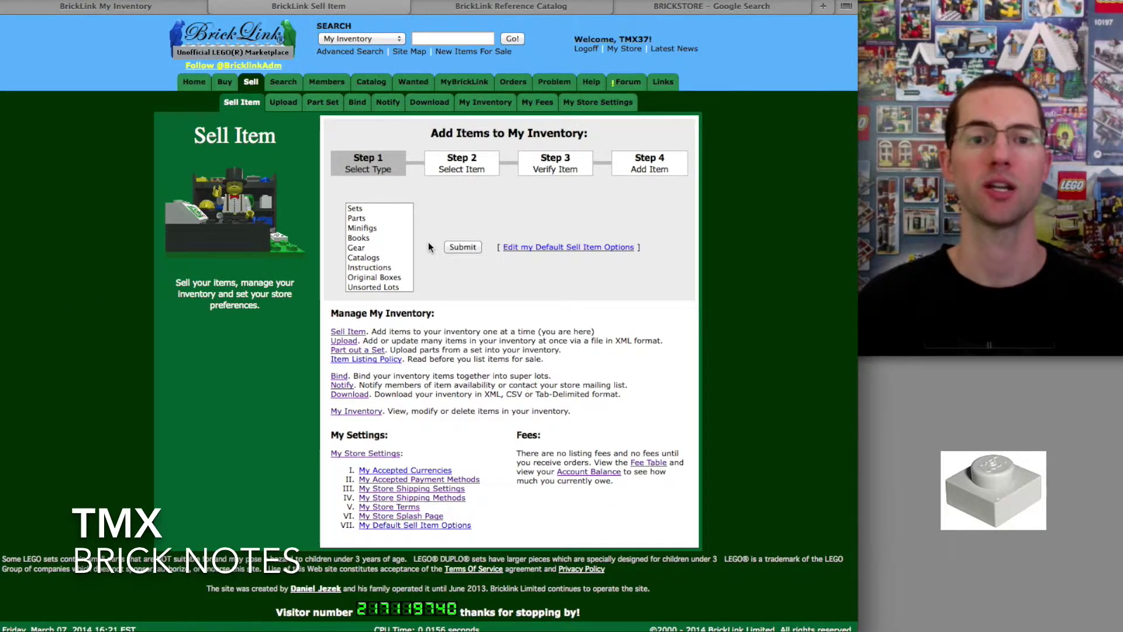
Pick Parts in the Step 1 item-type list and submit to reach part selection.
click(357, 218)
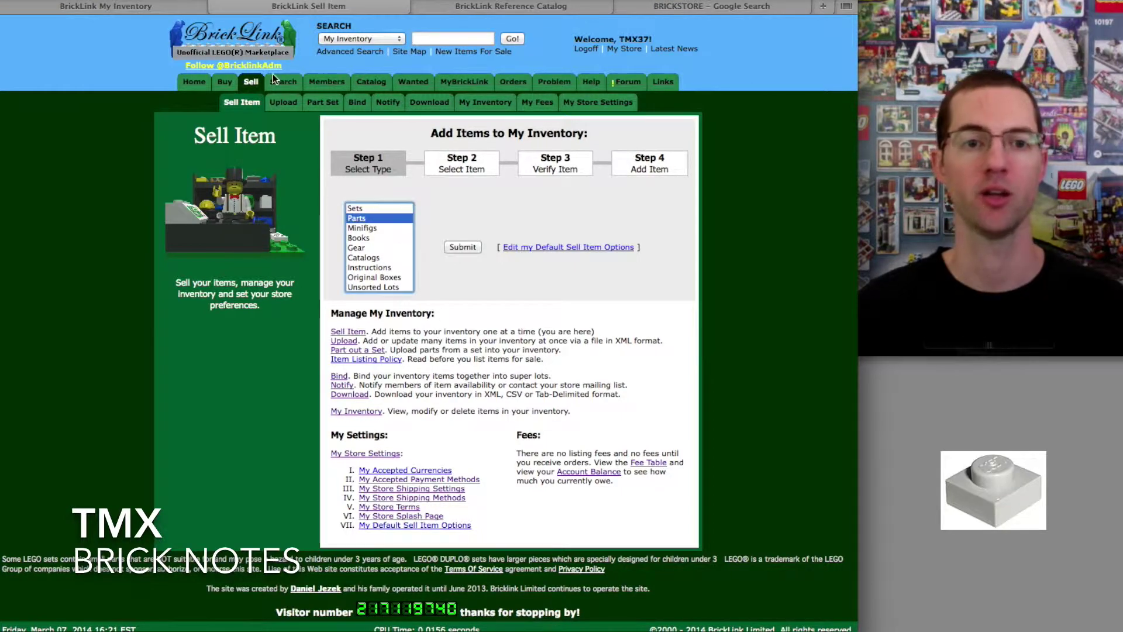
click(244, 103)
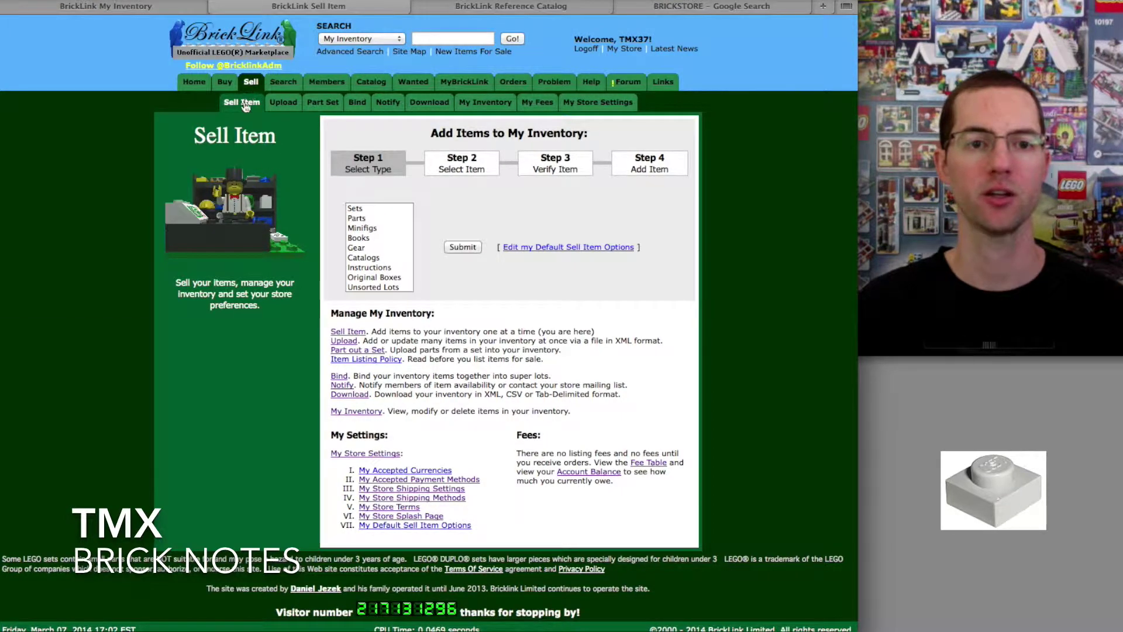
click(355, 218)
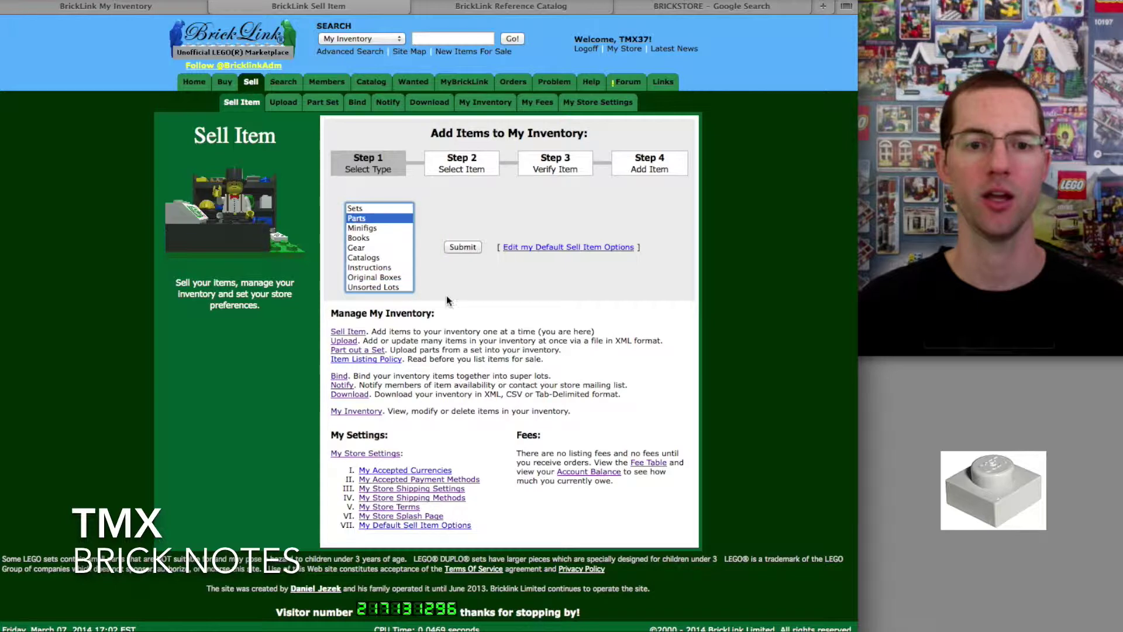
click(455, 246)
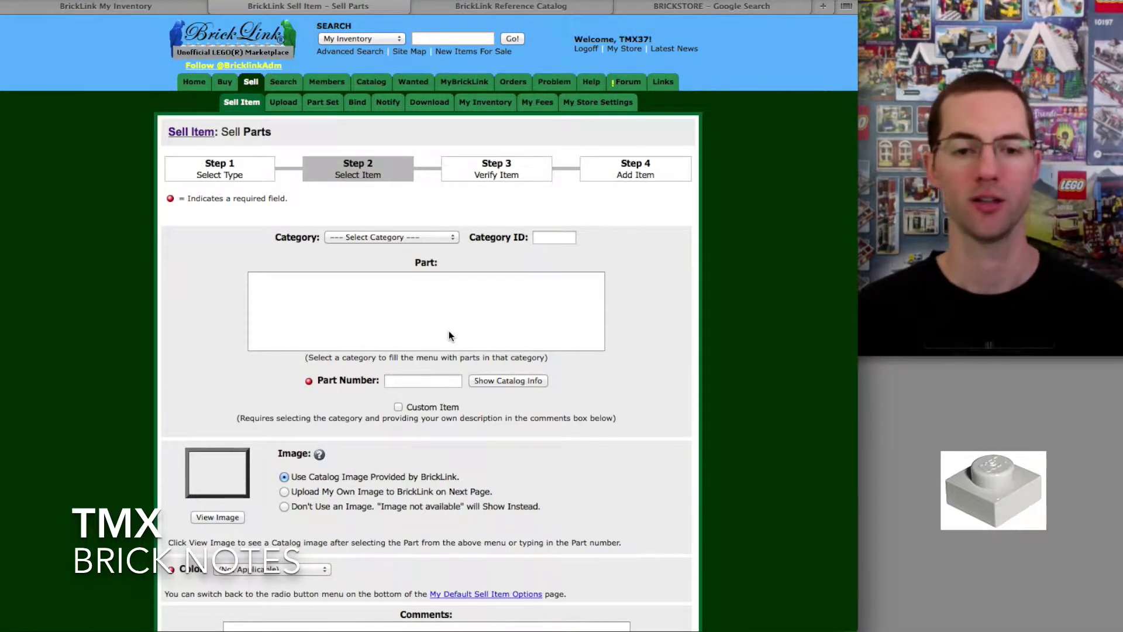
Enter part number 3024, load its catalog image, and choose White as the colour.
click(407, 382)
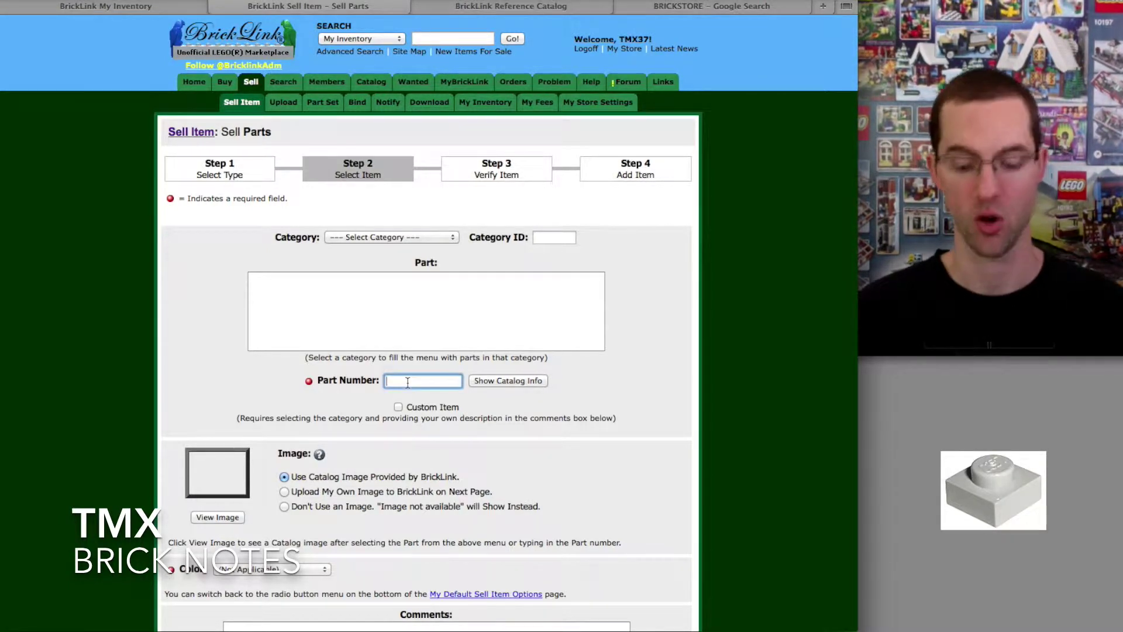
text(3024)
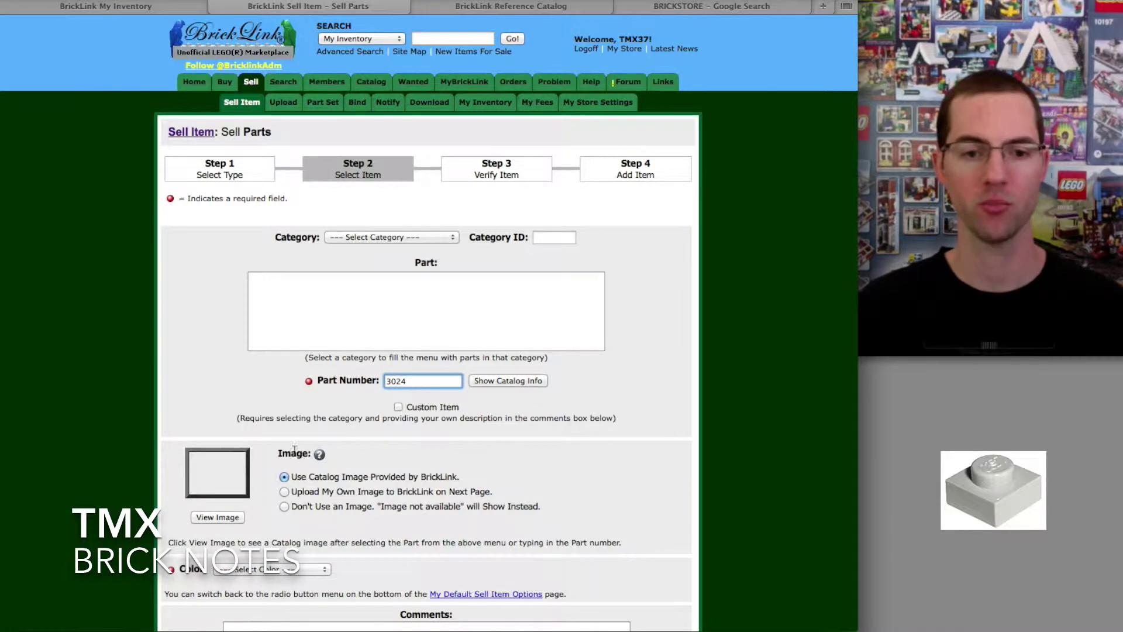
click(216, 516)
click(301, 570)
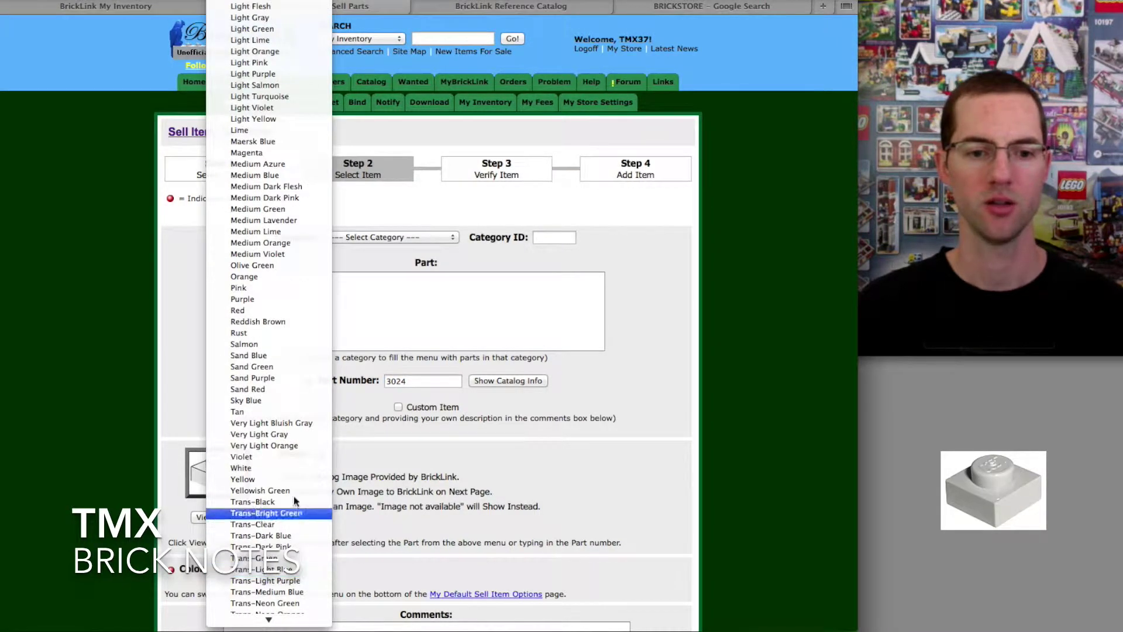
click(287, 472)
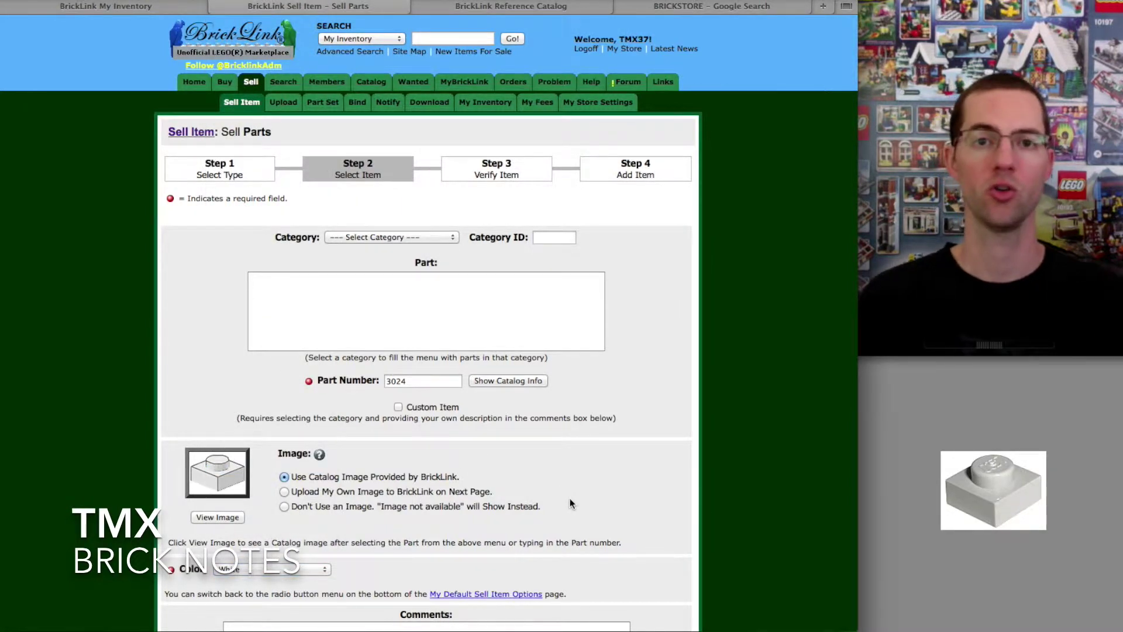
Enter remark 'NEW REMARK', quantity 1 and price US $.10 each for the lot.
scroll(570, 502, down, 2)
scroll(570, 502, down, 5)
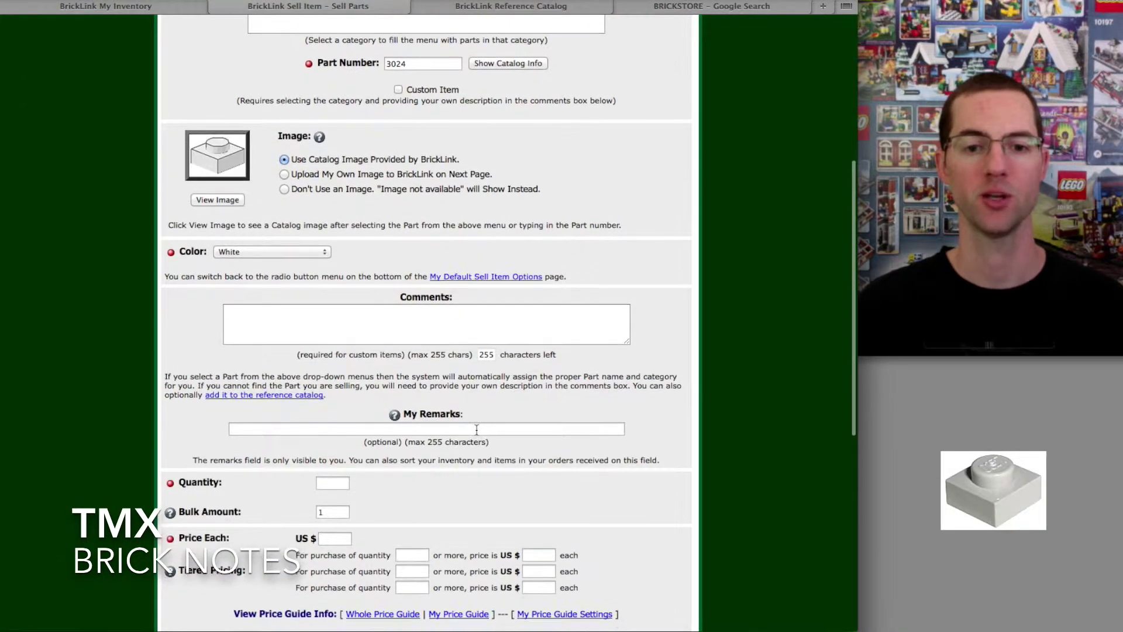
click(429, 426)
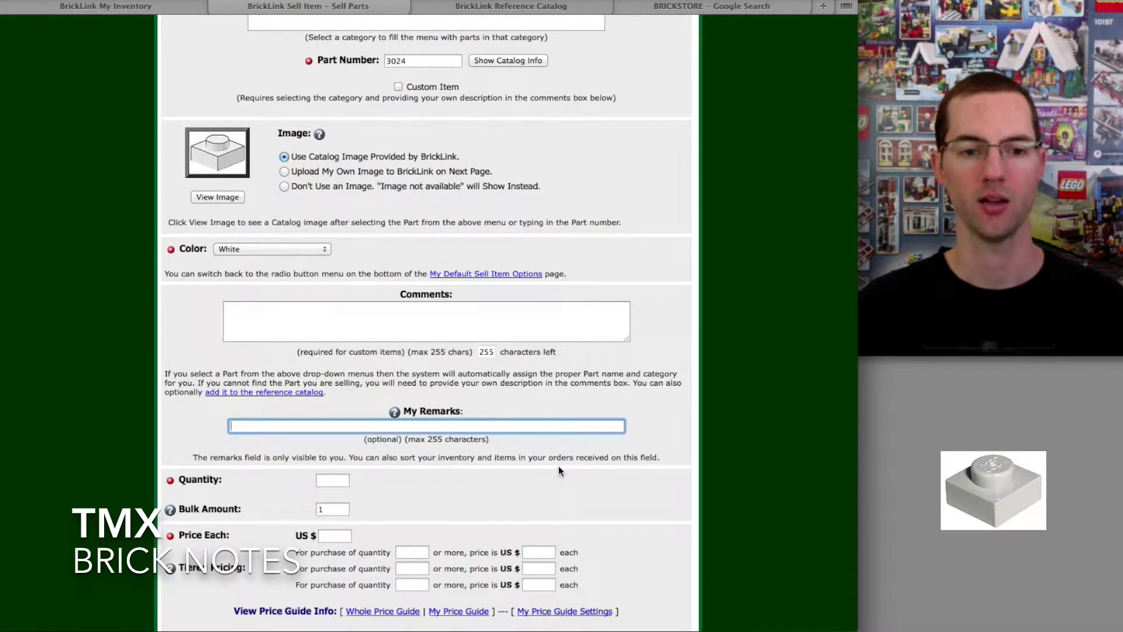
text(NEW )
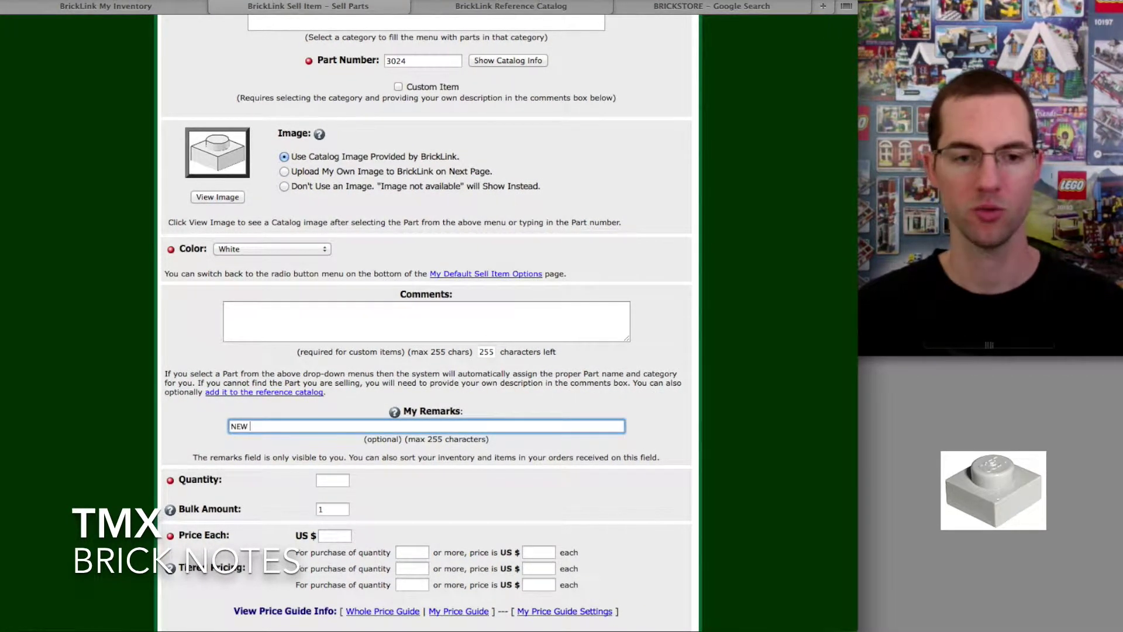
text(REMARK)
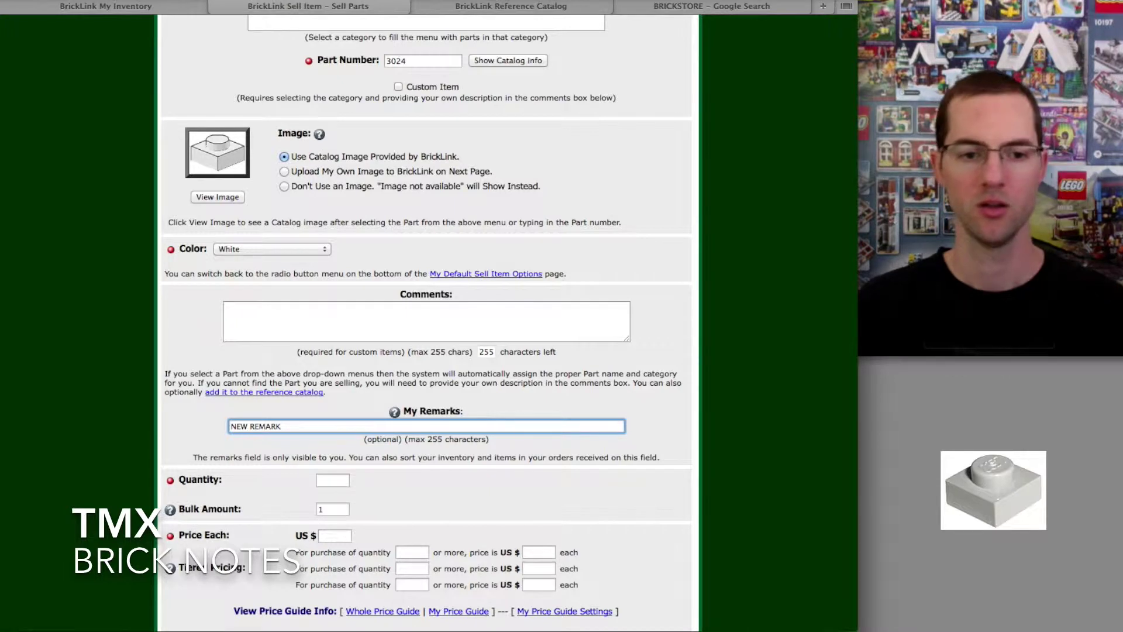
click(336, 478)
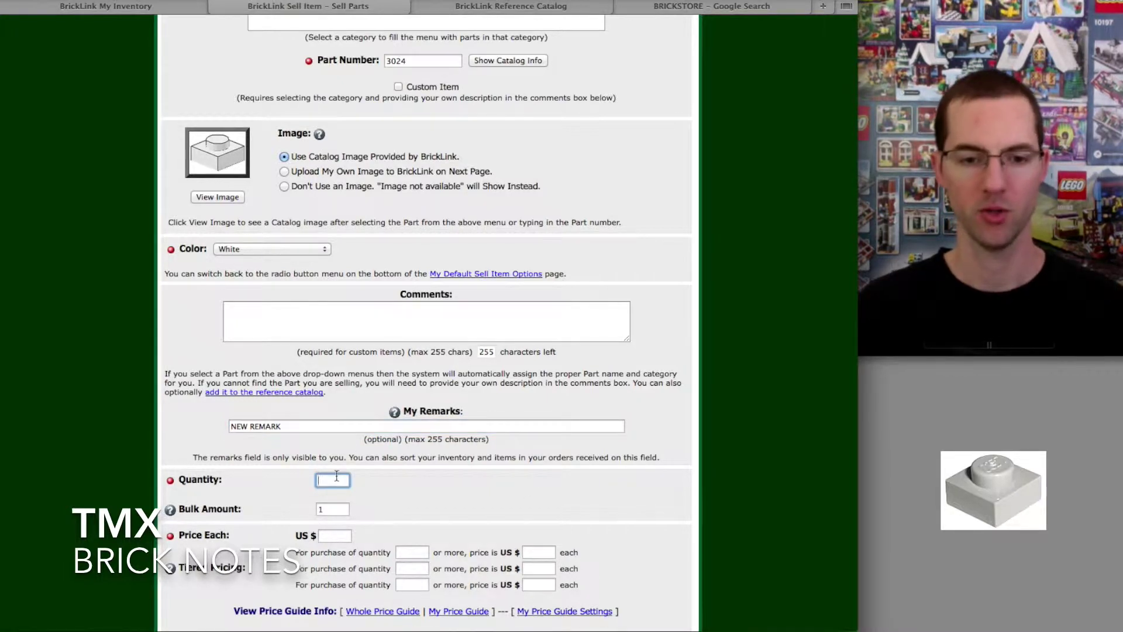
text(1)
click(346, 534)
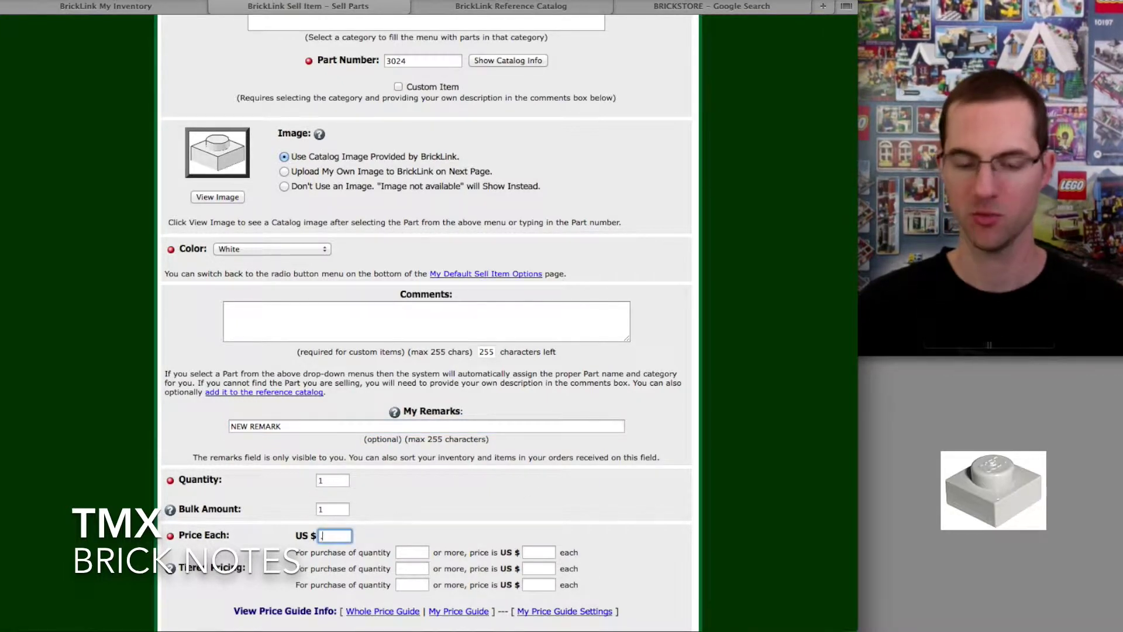
text(.10)
click(401, 505)
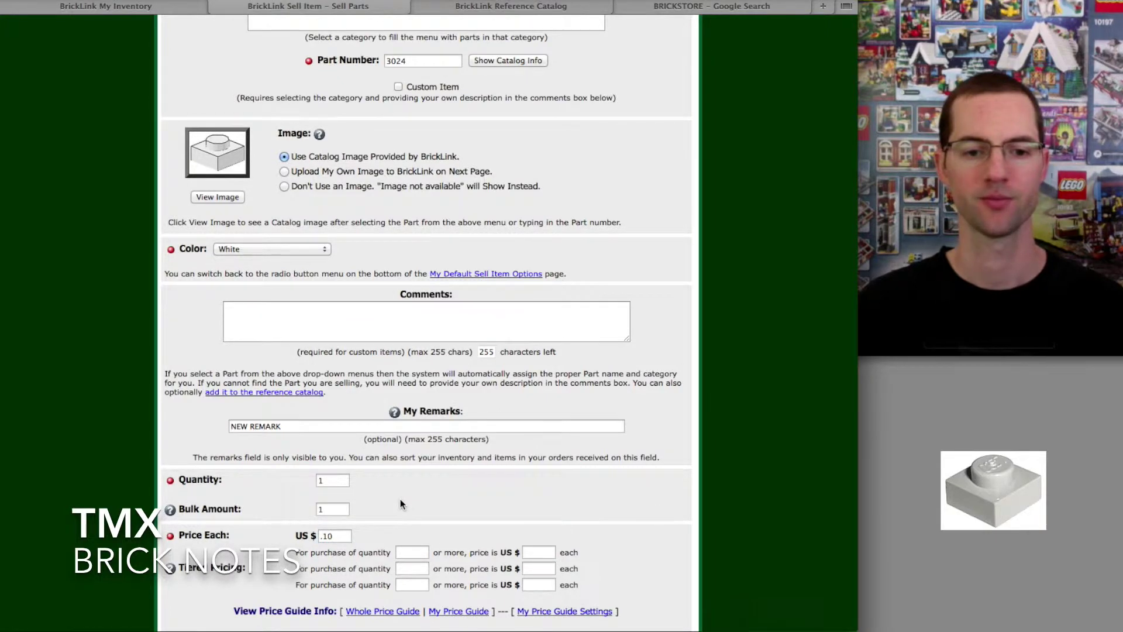
Set the part's condition to New.
scroll(400, 498, down, 6)
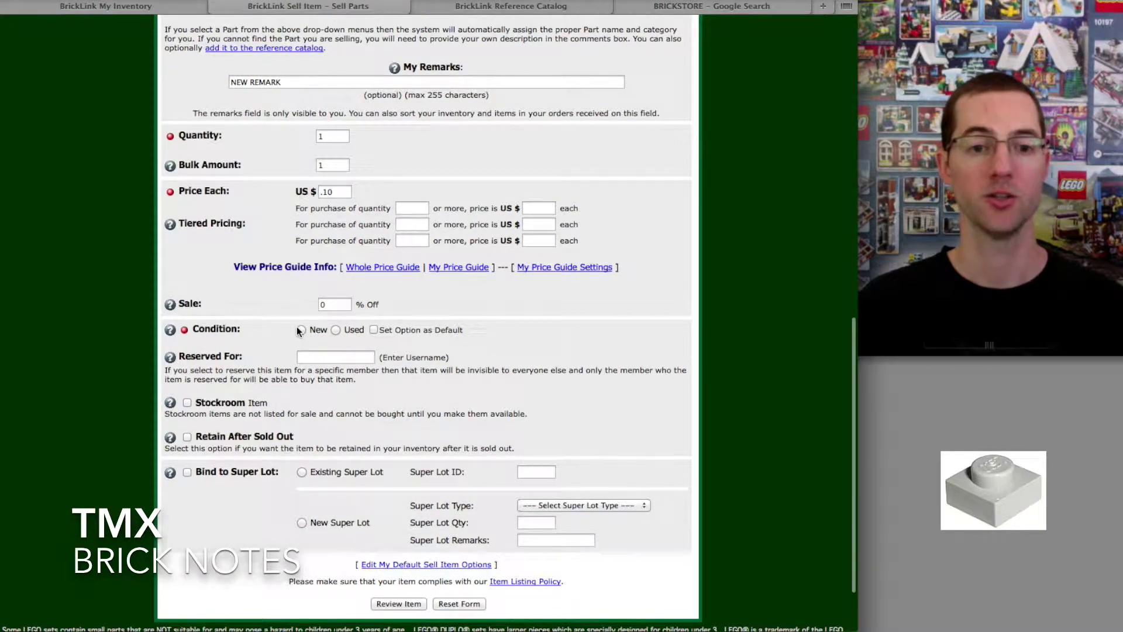
click(301, 329)
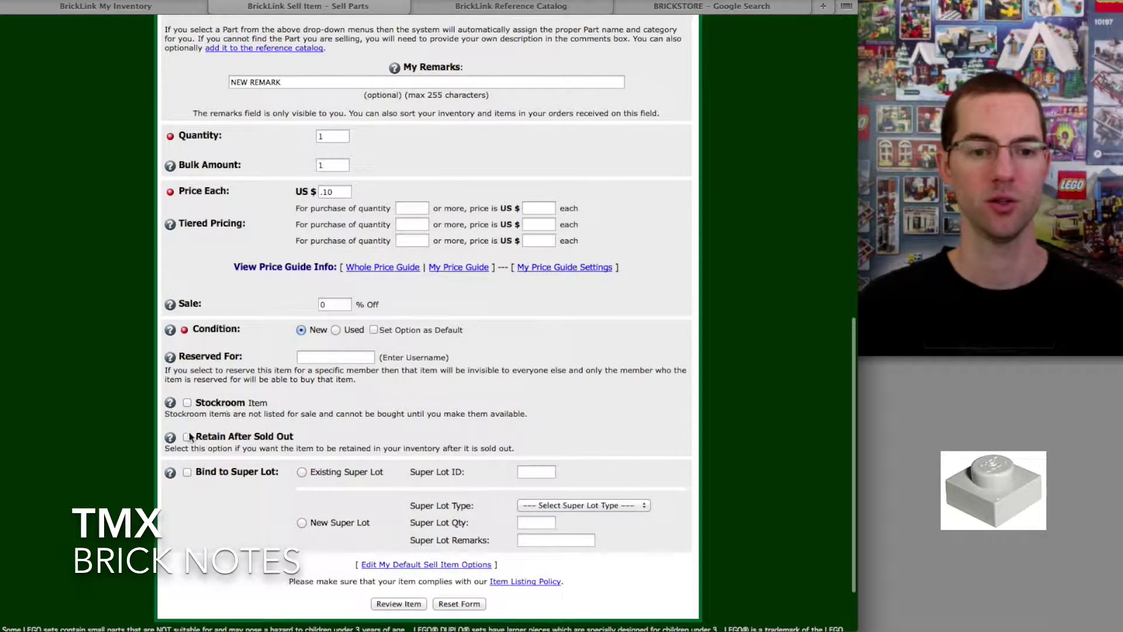
scroll(325, 455, down, 2)
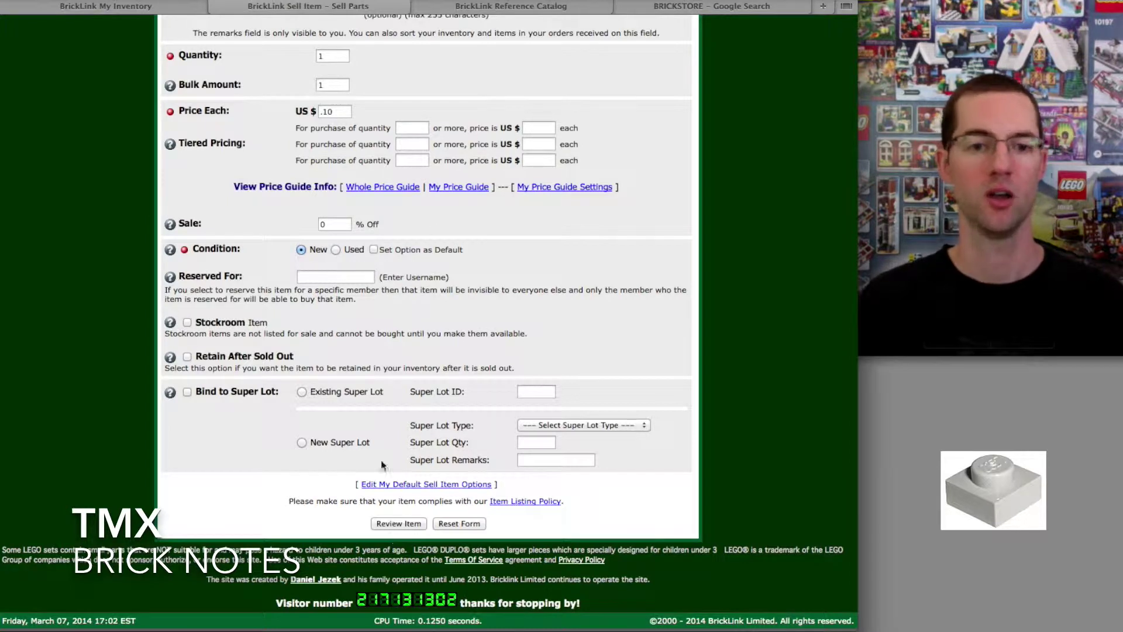
Review the 3024 listing, keeping Adjust quantity for a combined lot of 6.
click(388, 523)
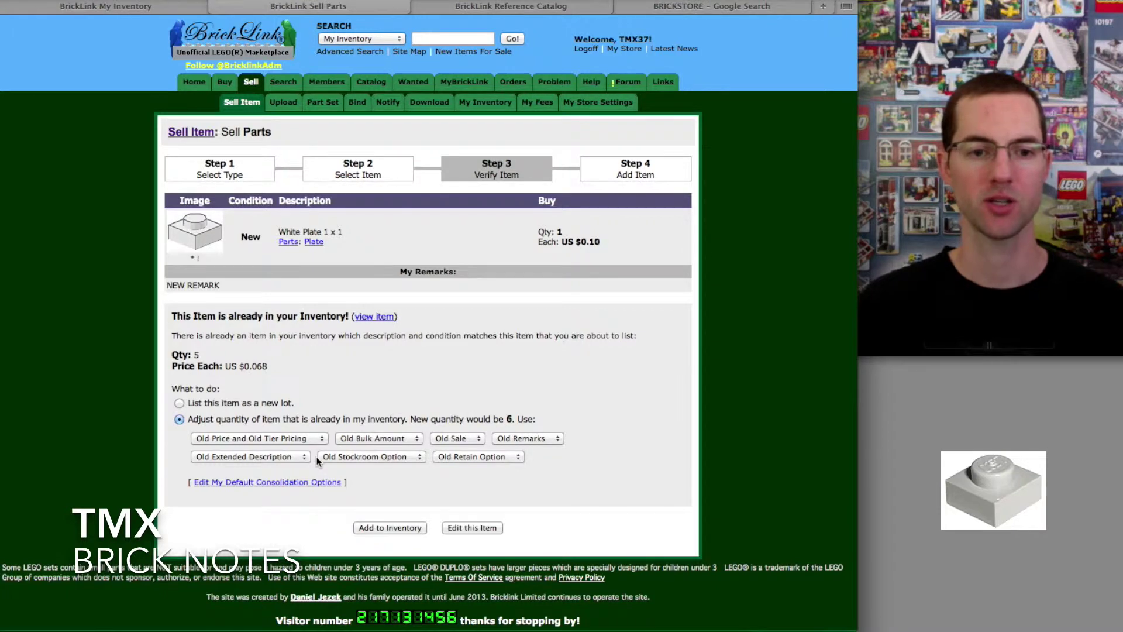
click(179, 403)
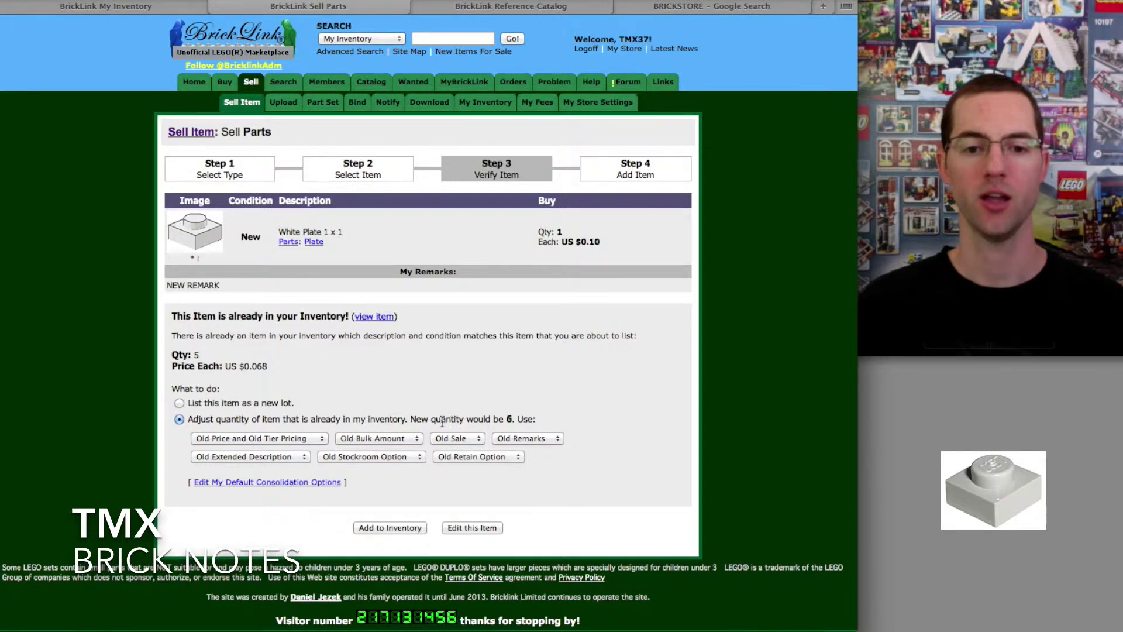
drag(410, 419, 521, 419)
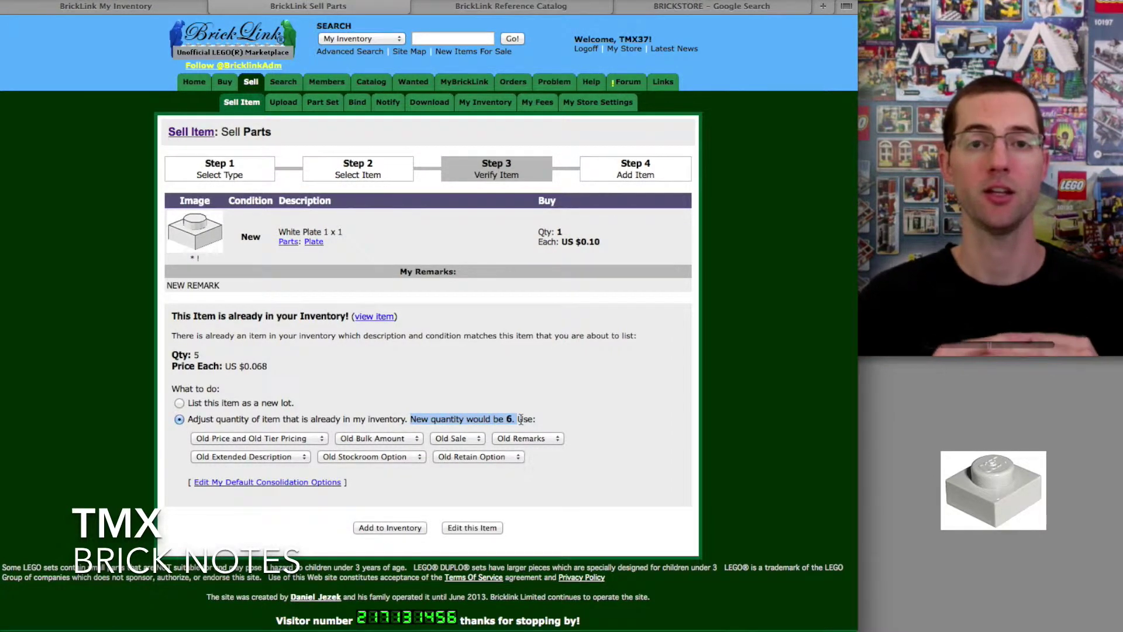
Choose New Price and New Remarks for the merged lot.
click(307, 438)
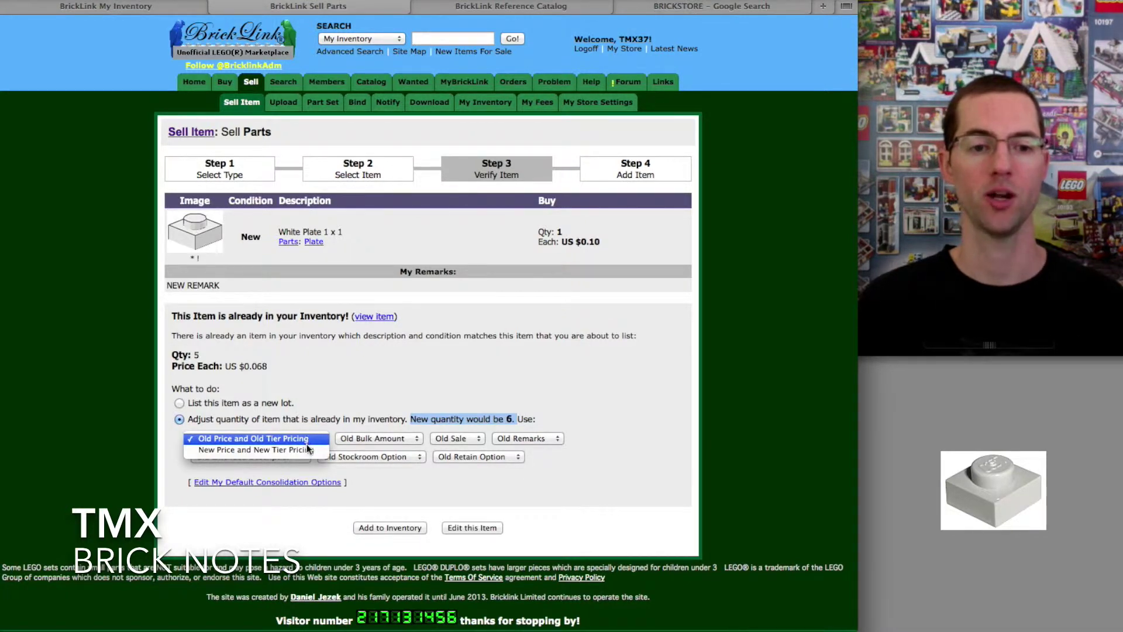
click(308, 449)
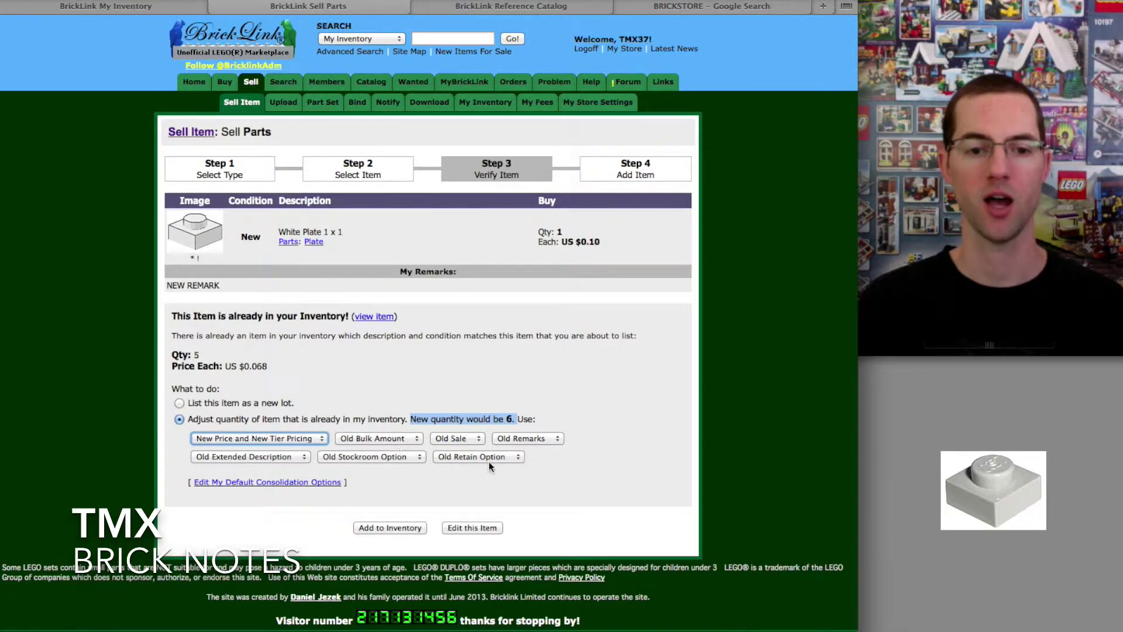
click(501, 476)
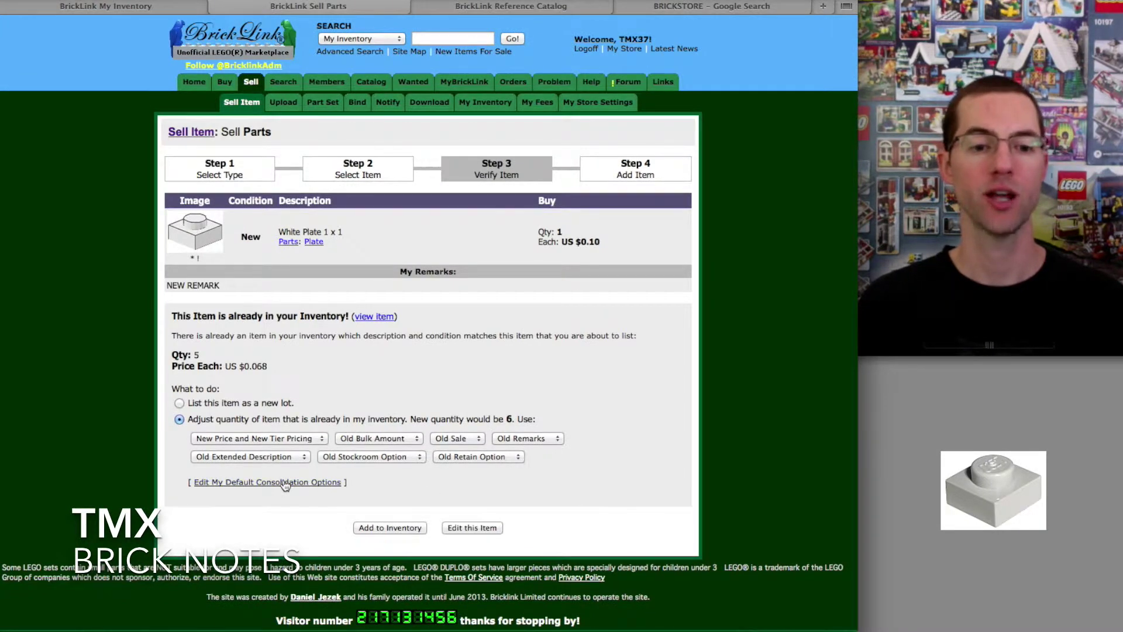
click(305, 441)
click(301, 439)
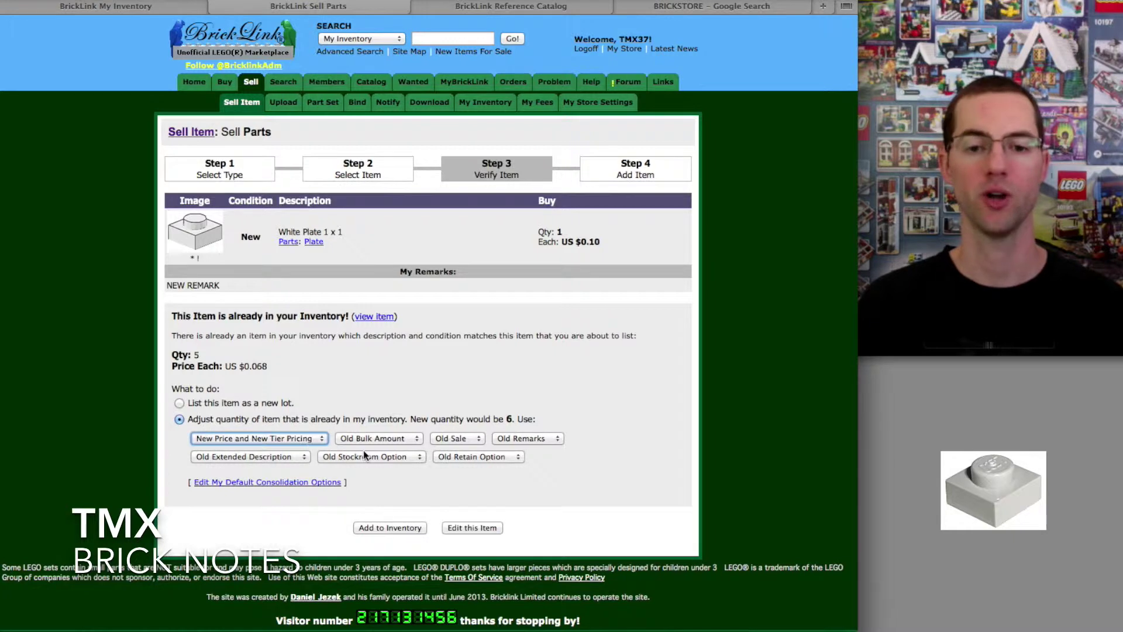
click(523, 438)
click(526, 450)
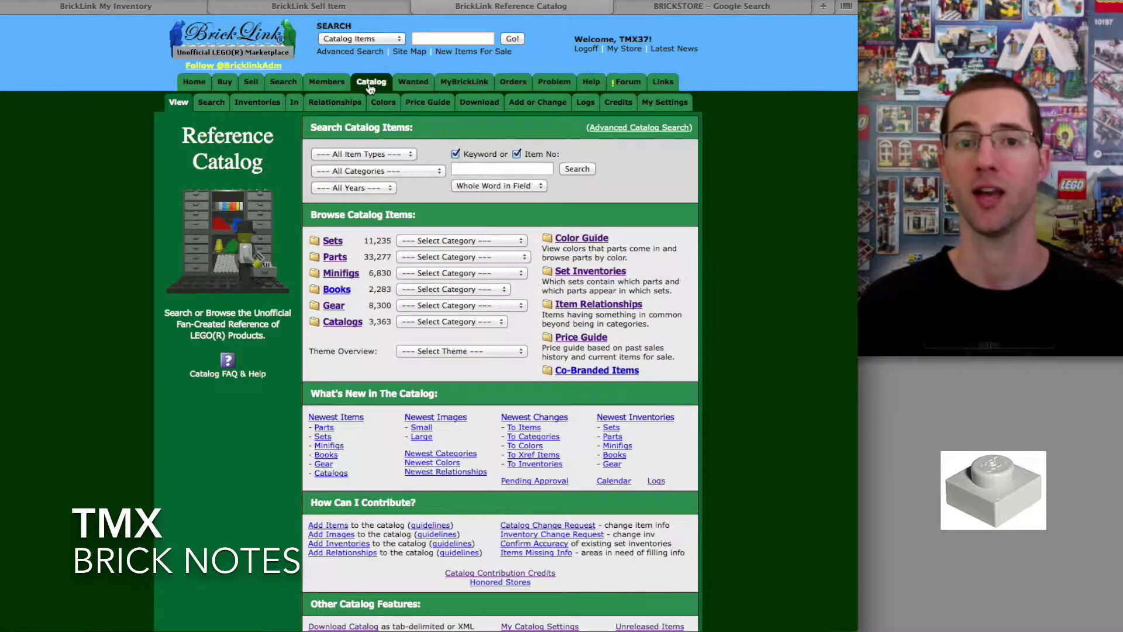
Search the Parts catalog for part number 3024.
click(335, 257)
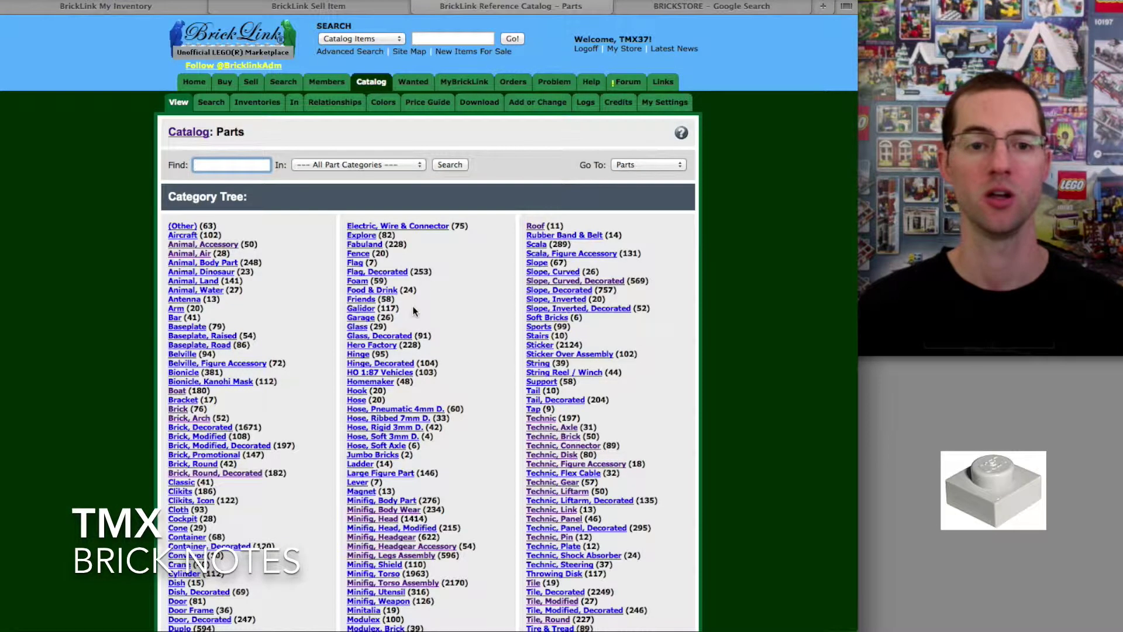
scroll(447, 307, down, 3)
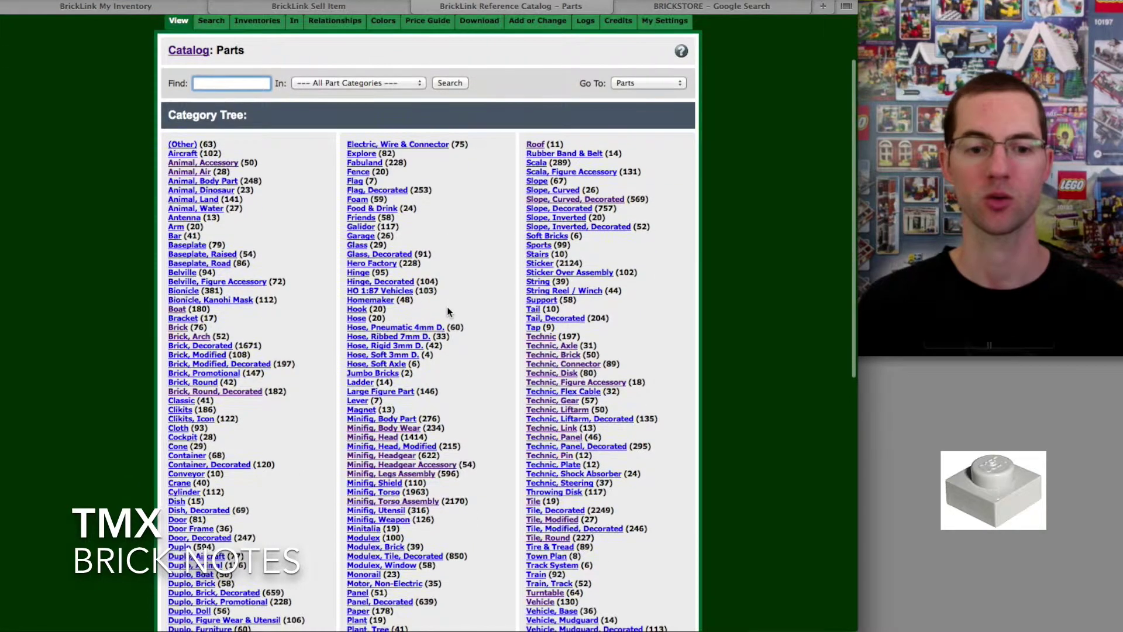
scroll(269, 240, up, 3)
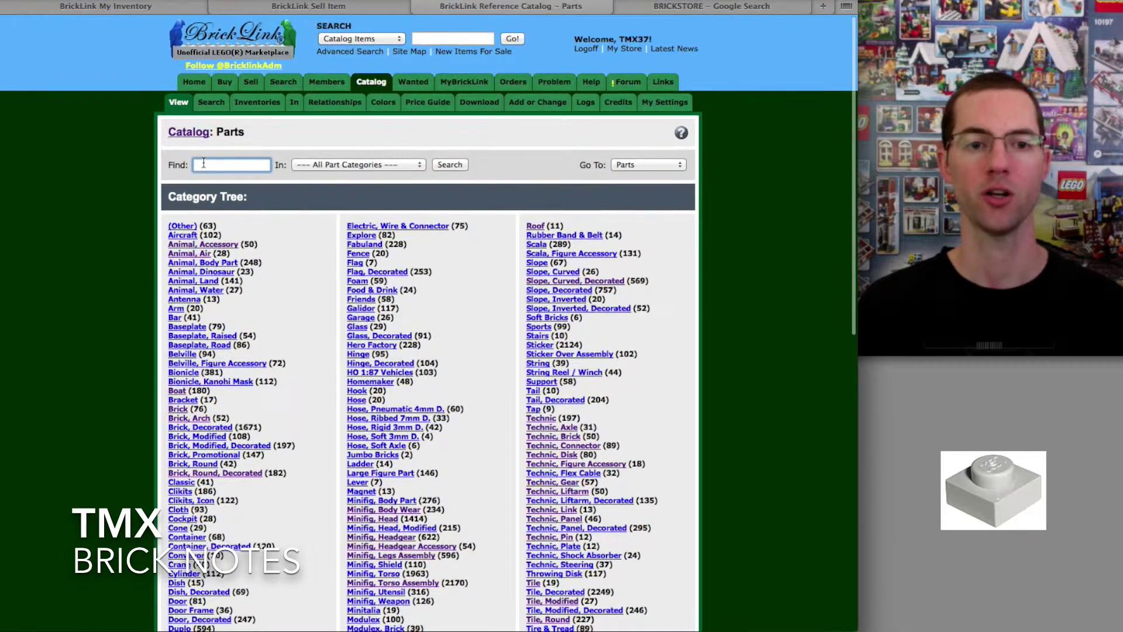
text(3024)
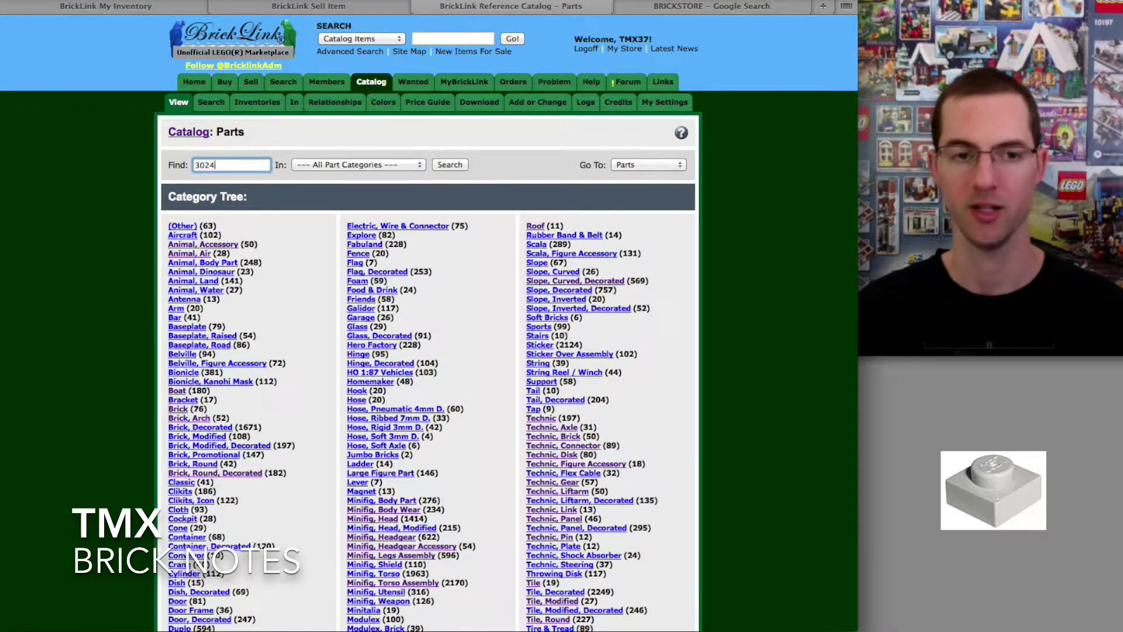
key(Return)
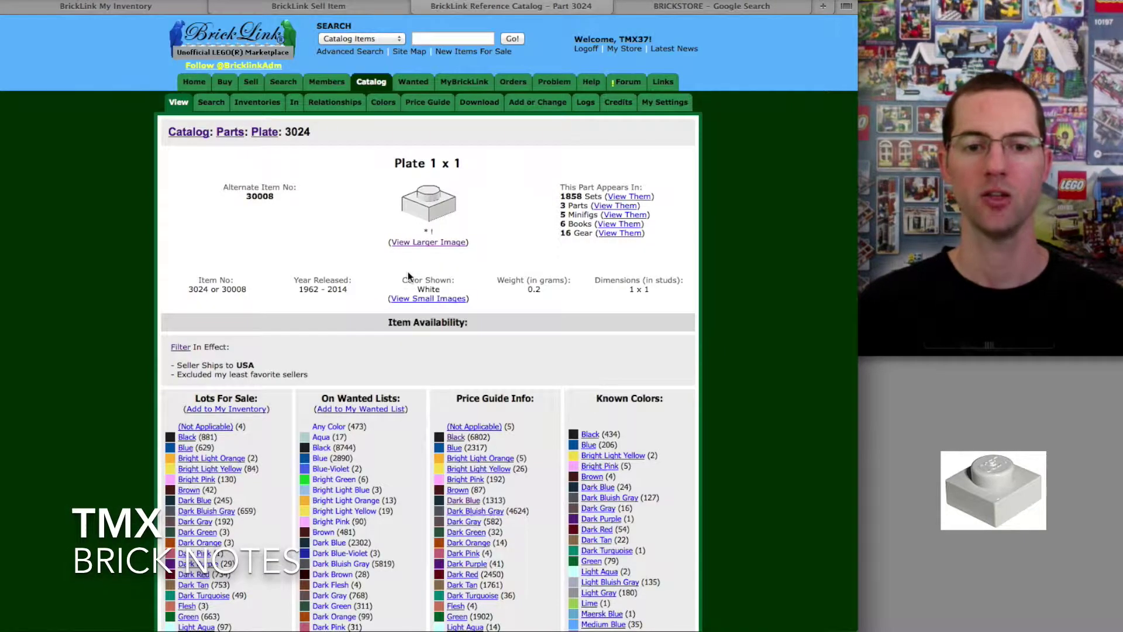
Look over the White 3024 price guide's recent sales and current listings.
scroll(518, 405, down, 6)
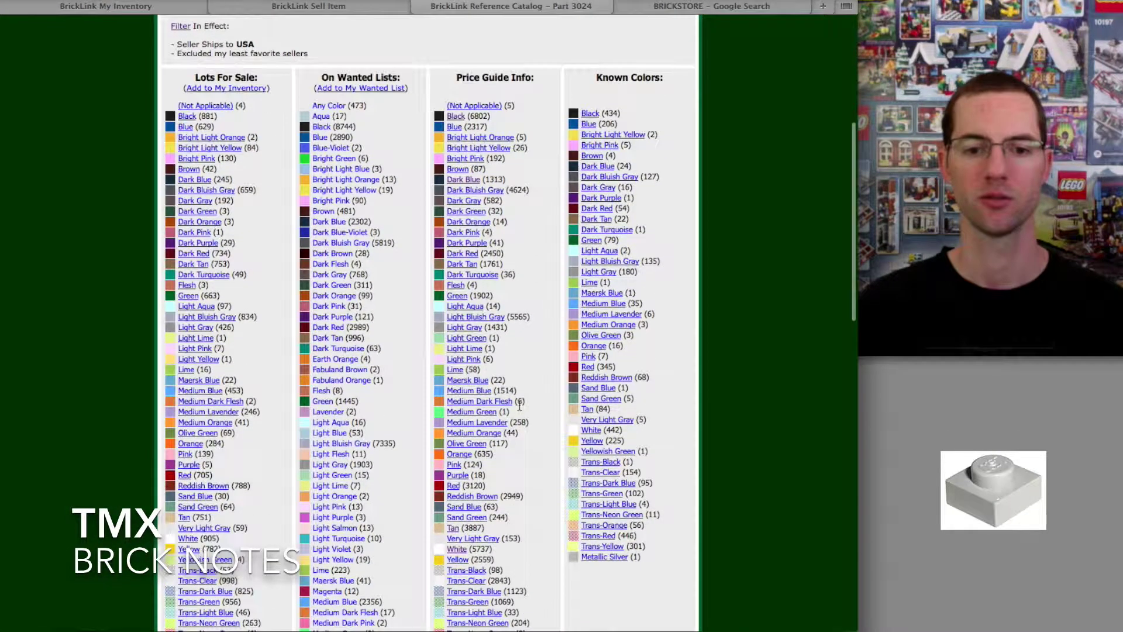
scroll(519, 405, up, 5)
scroll(518, 405, up, 2)
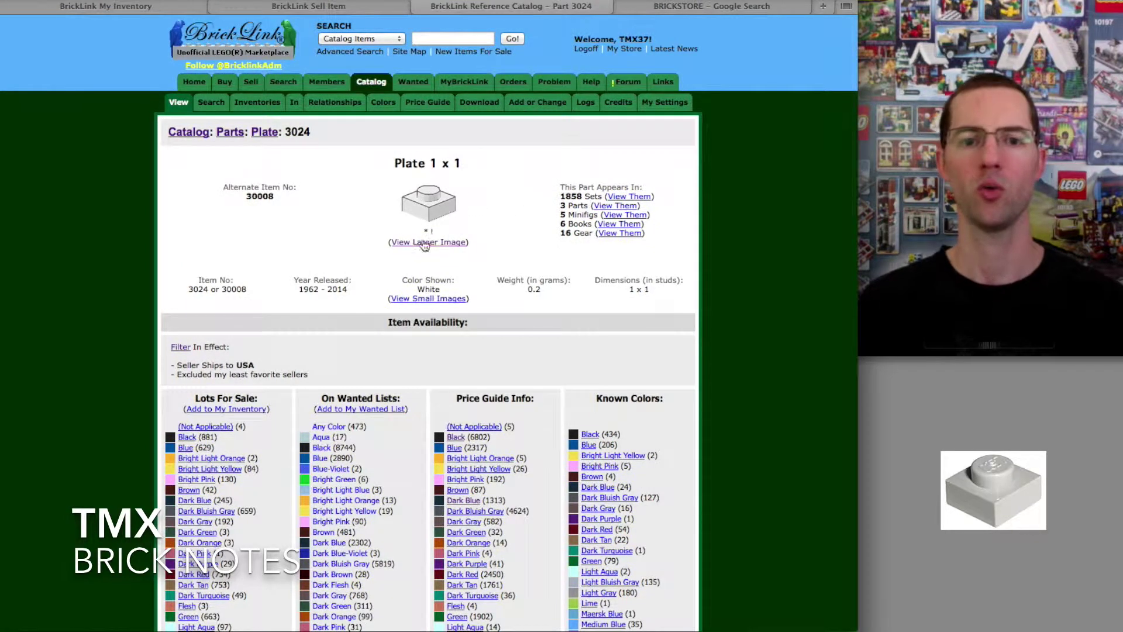
scroll(539, 309, down, 2)
scroll(539, 309, down, 10)
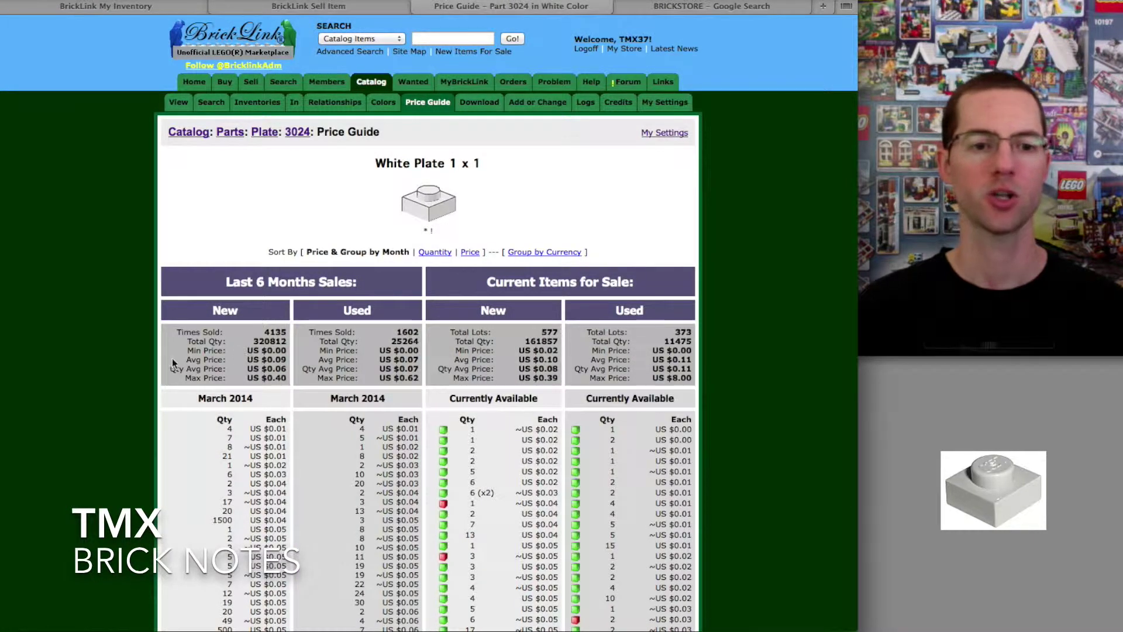
Highlight the average prices in the Last 6 Months Sales table.
drag(173, 358, 286, 359)
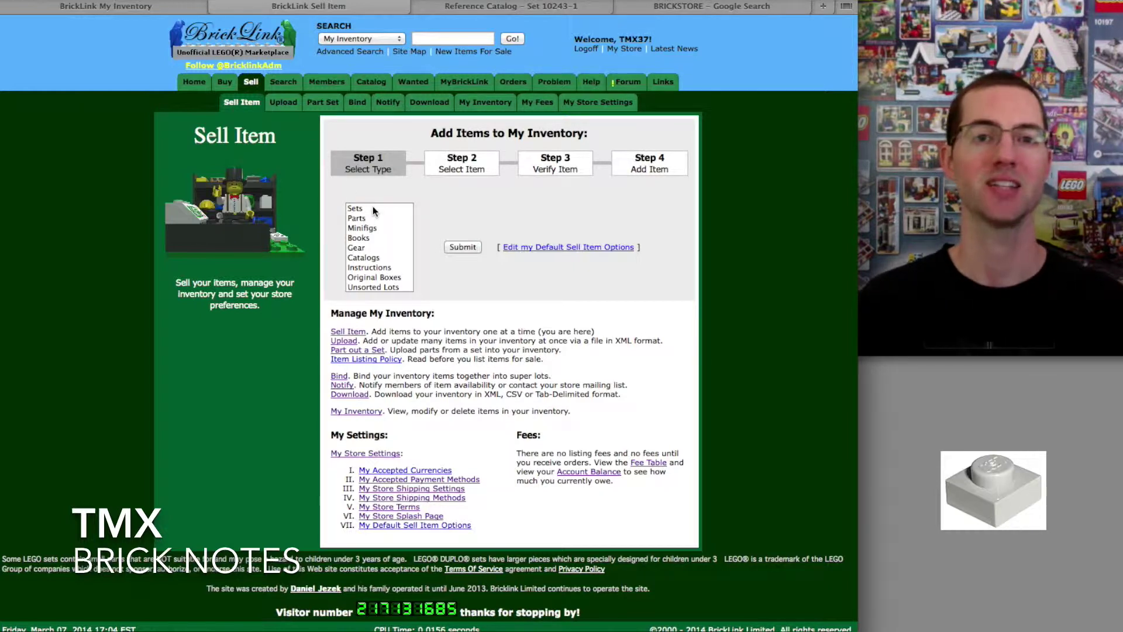
Enter set 10243 on Part Out a Set, breaking into parts and whole minifigs.
click(321, 104)
click(302, 299)
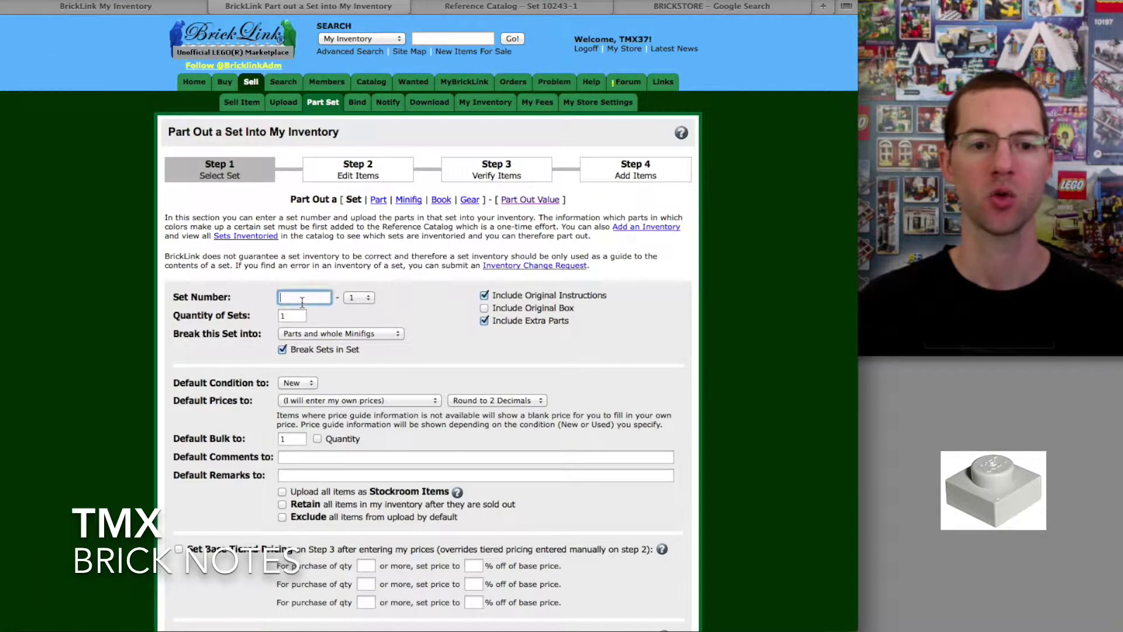
text(10243)
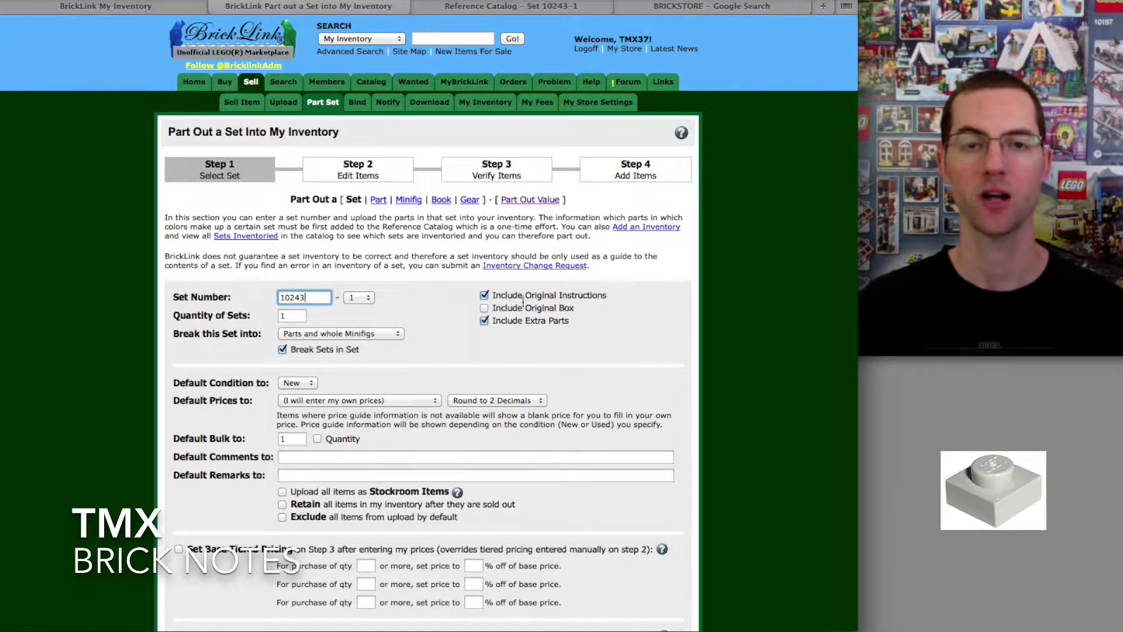
key(Tab)
click(338, 319)
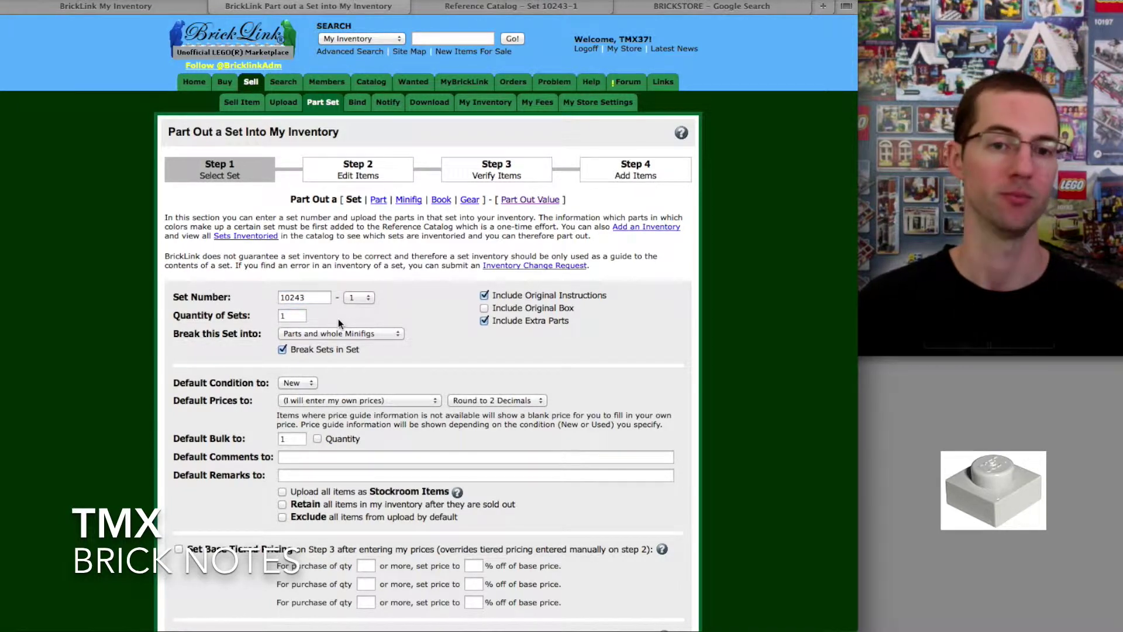
click(393, 336)
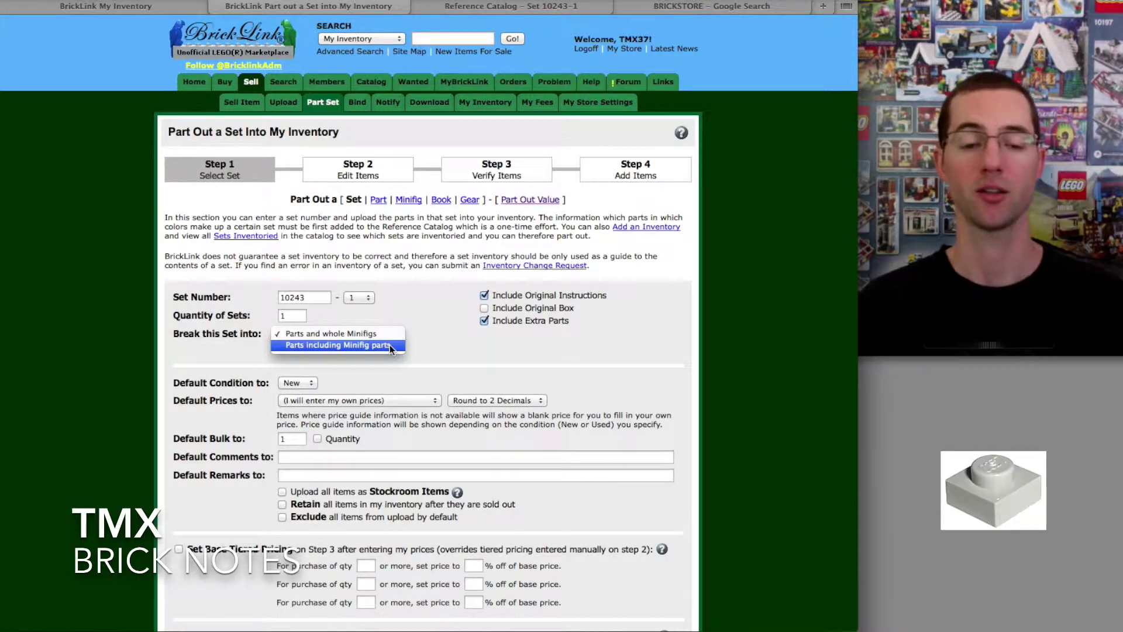
click(303, 387)
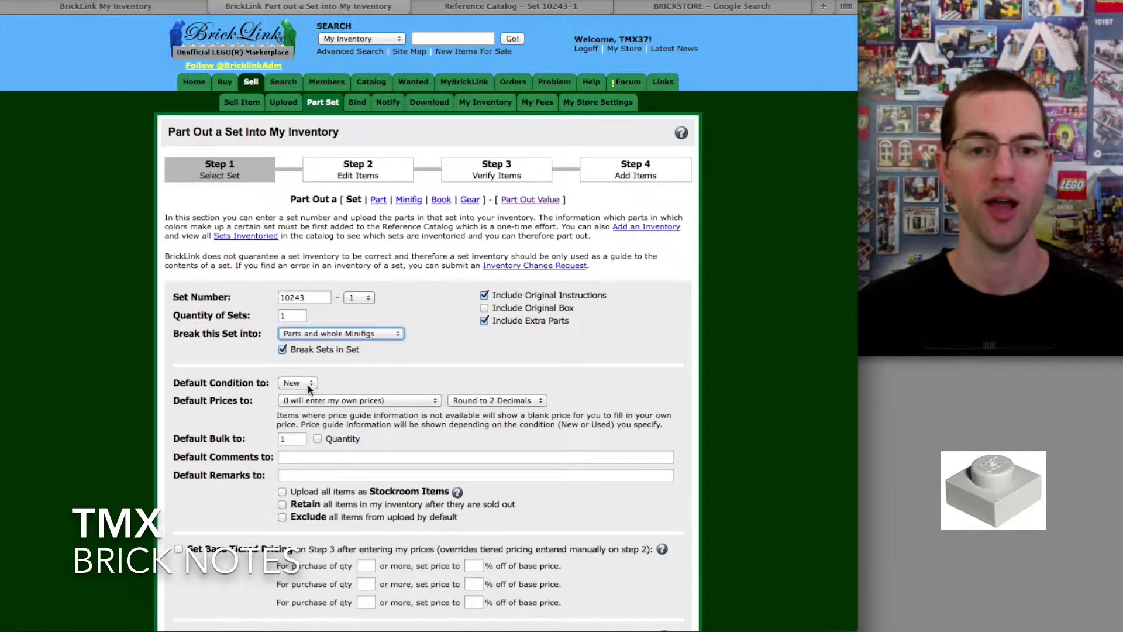
Set default prices to Last 6 Months Sales Average, rounded to 2 decimals, bulk 1.
click(413, 402)
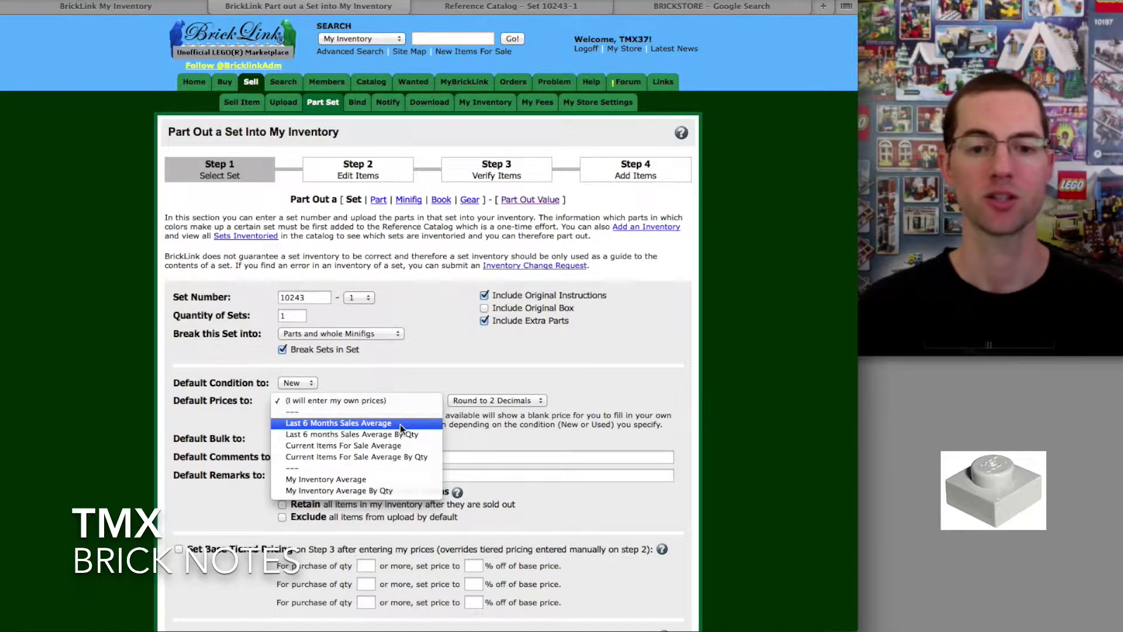
click(400, 424)
click(531, 401)
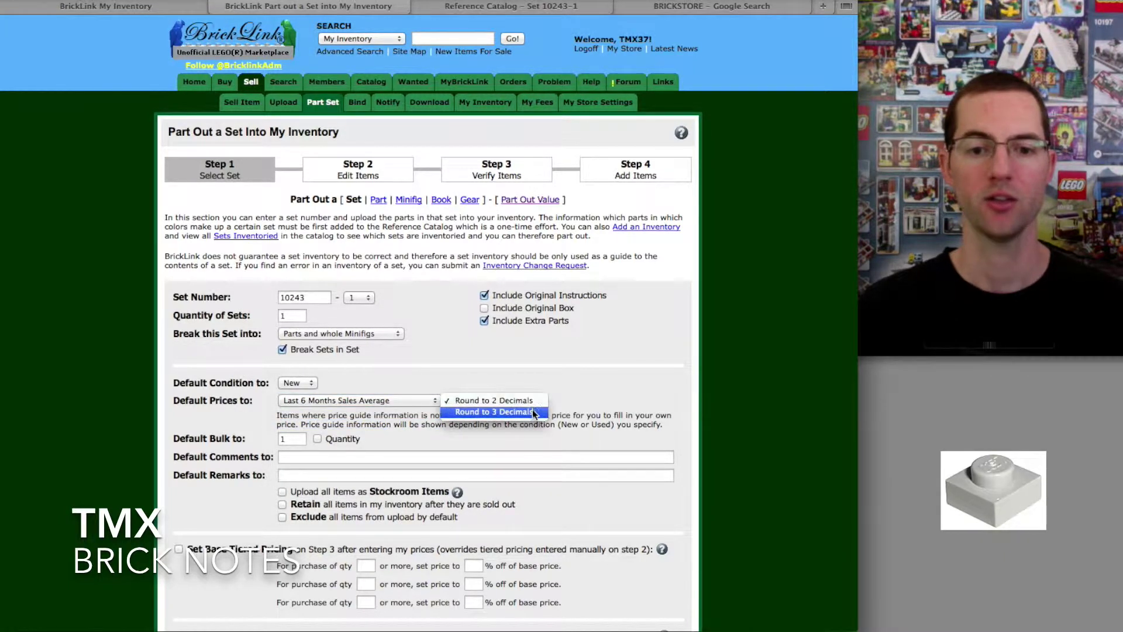
click(577, 386)
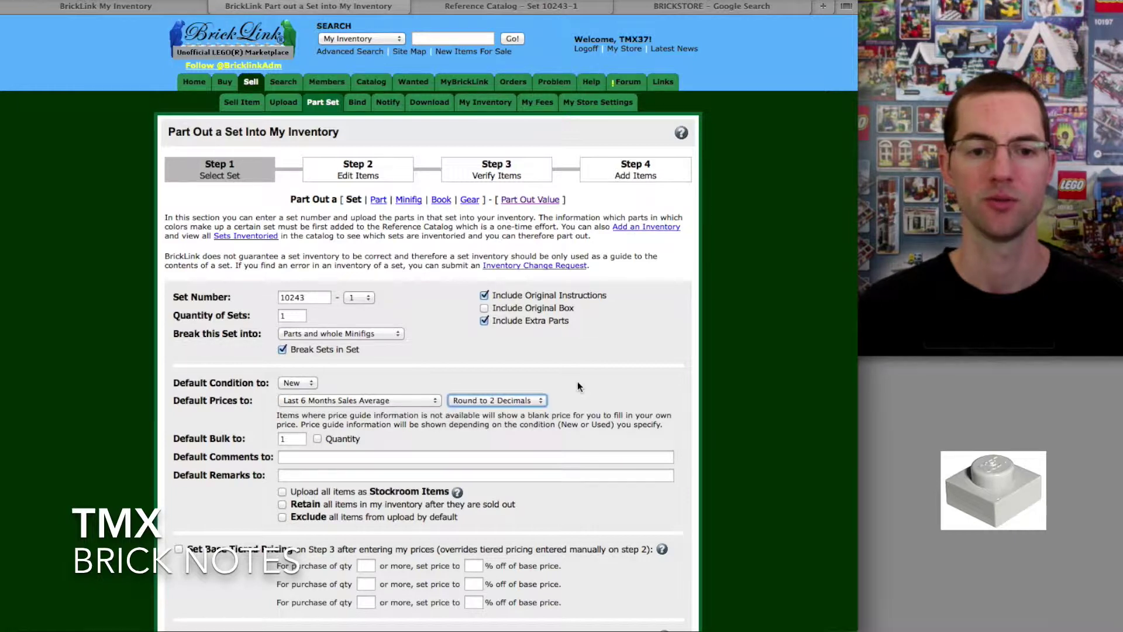
click(293, 441)
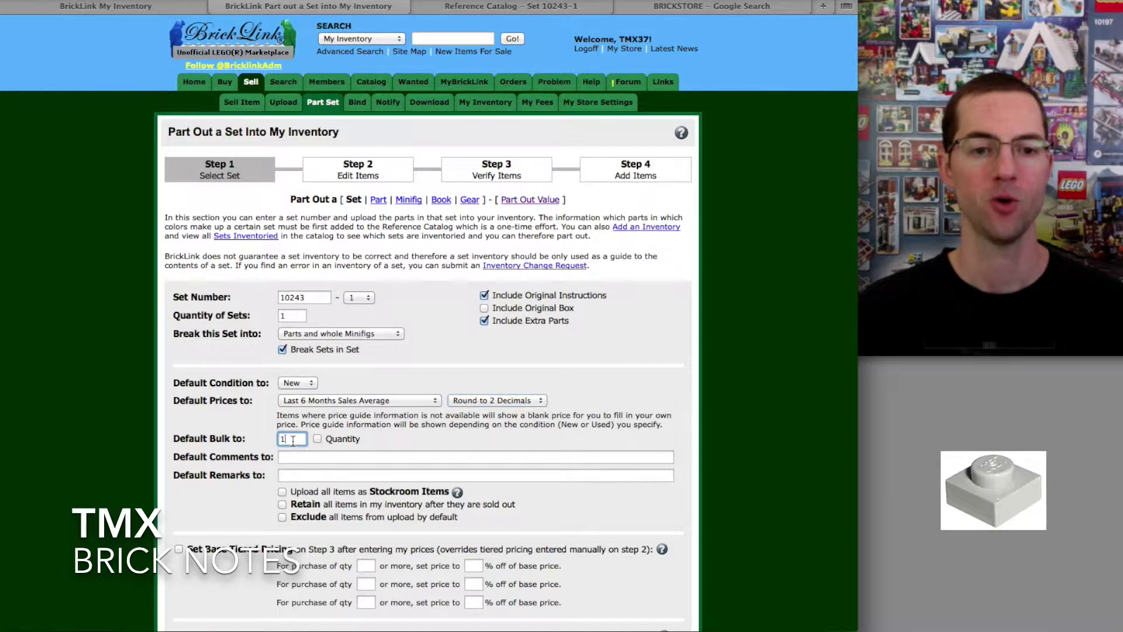
click(426, 447)
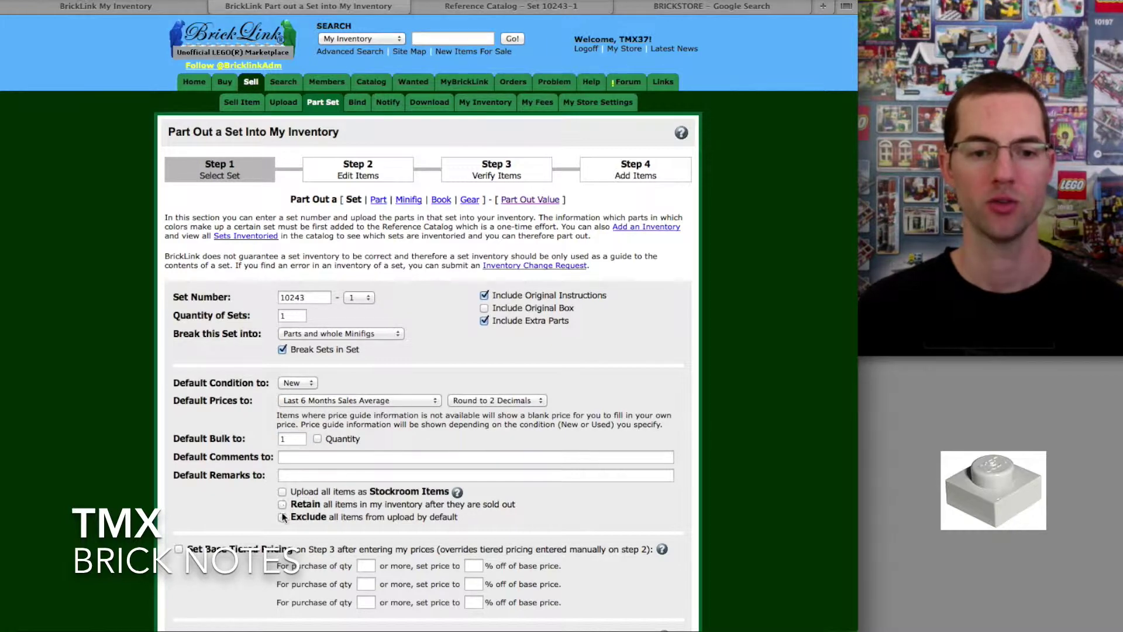
Consolidate with existing lots using New Price and New Tier Pricing, and submit for editing.
scroll(248, 506, down, 5)
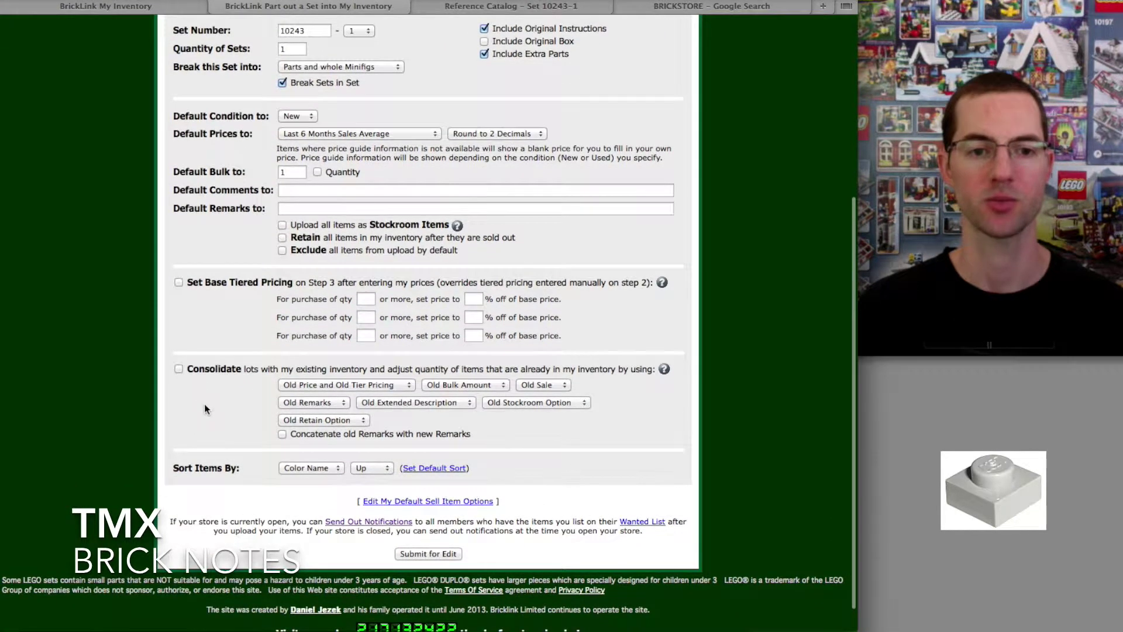
click(179, 369)
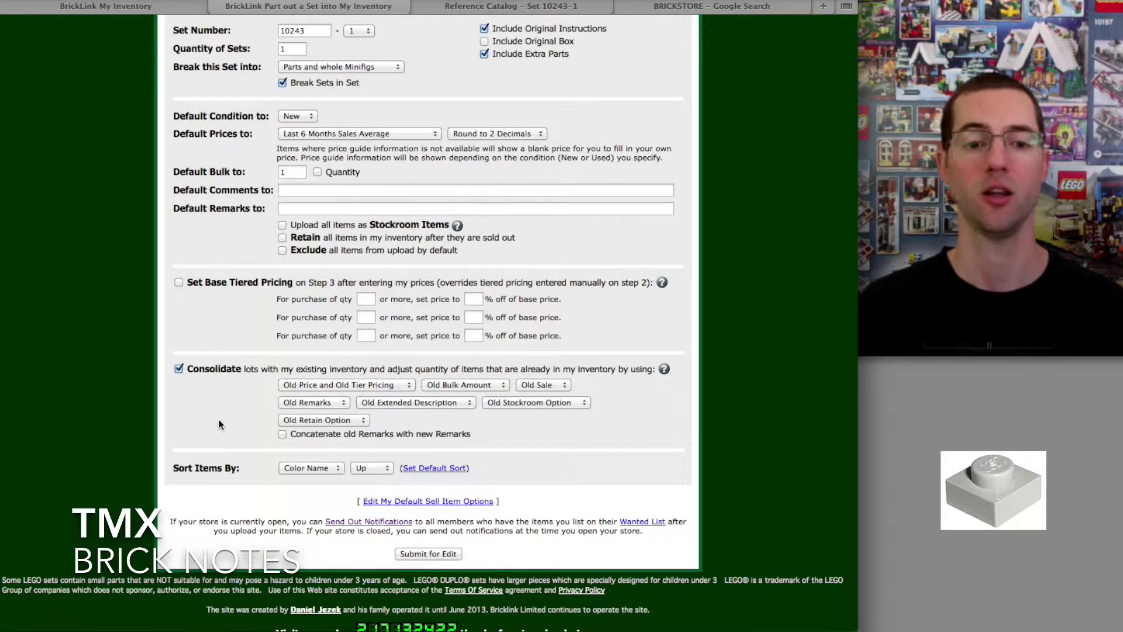
click(380, 387)
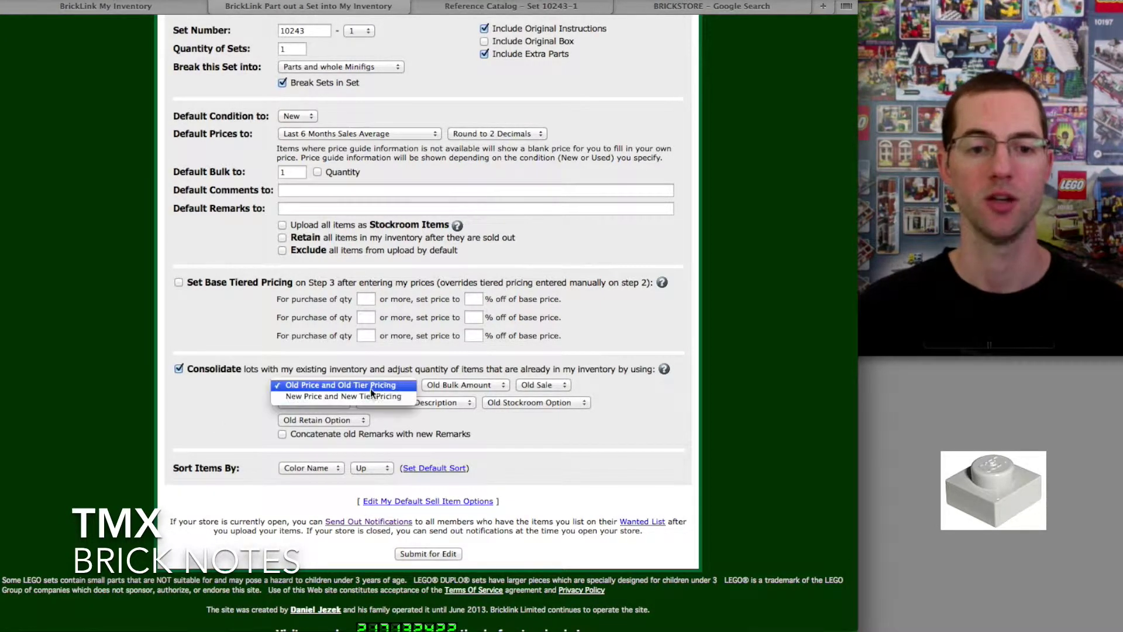
click(356, 396)
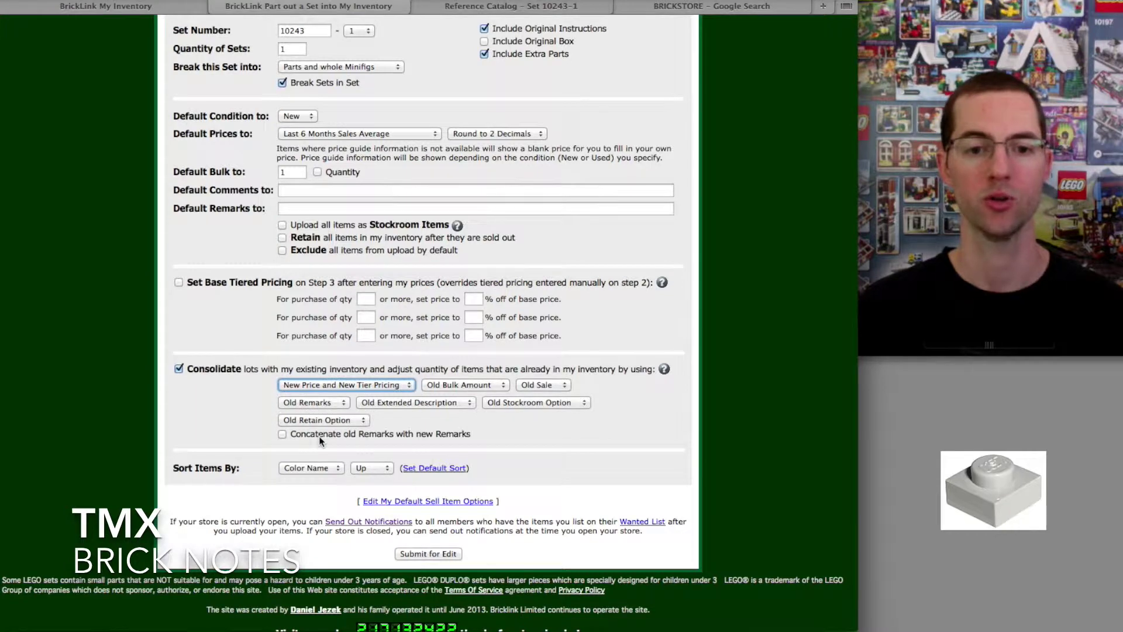
scroll(320, 441, down, 2)
click(420, 523)
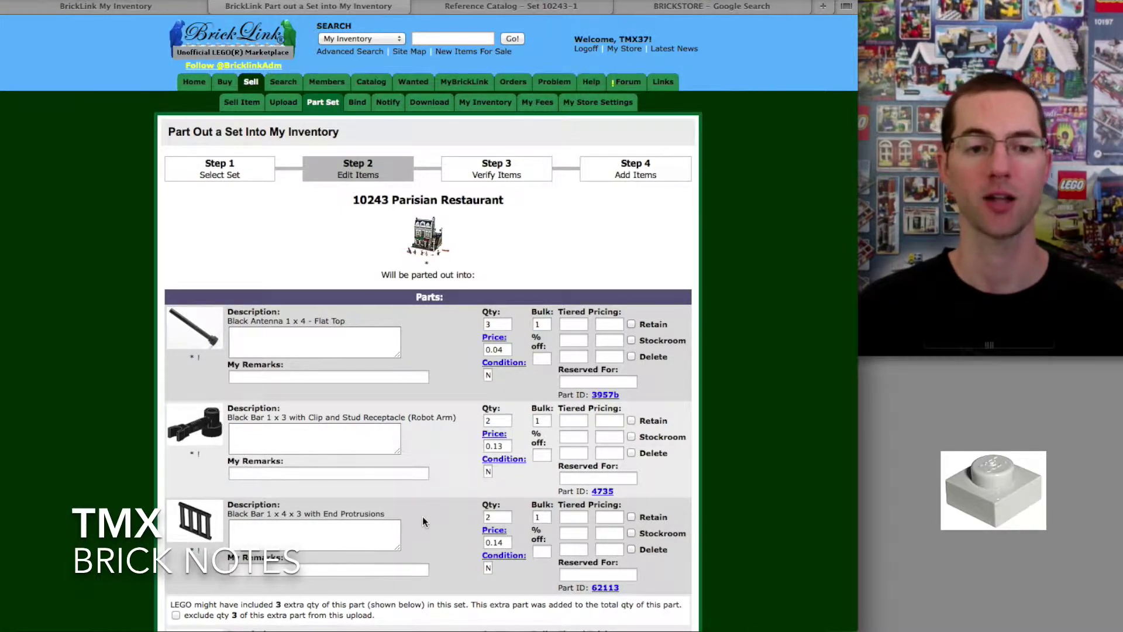
scroll(422, 516, down, 5)
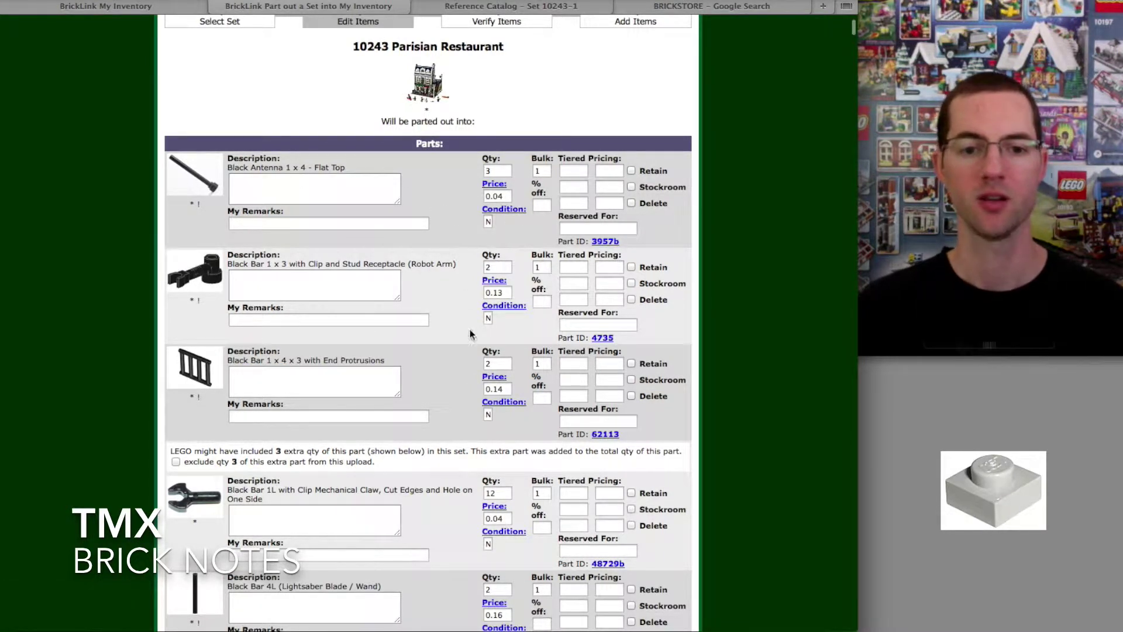
scroll(276, 466, down, 2)
scroll(276, 464, down, 3)
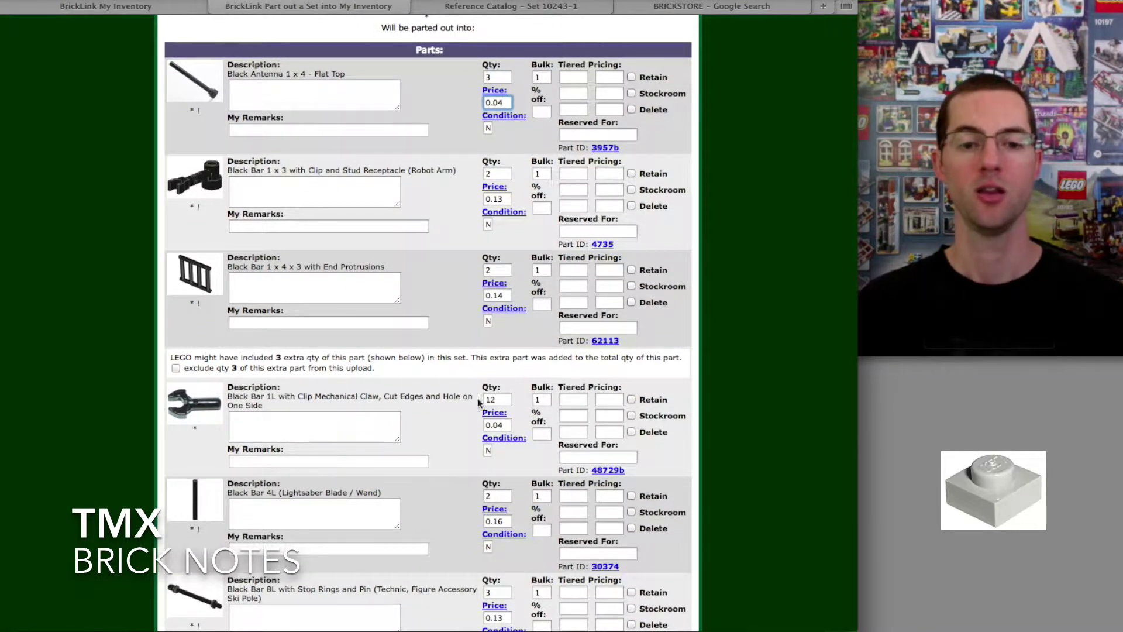
click(496, 399)
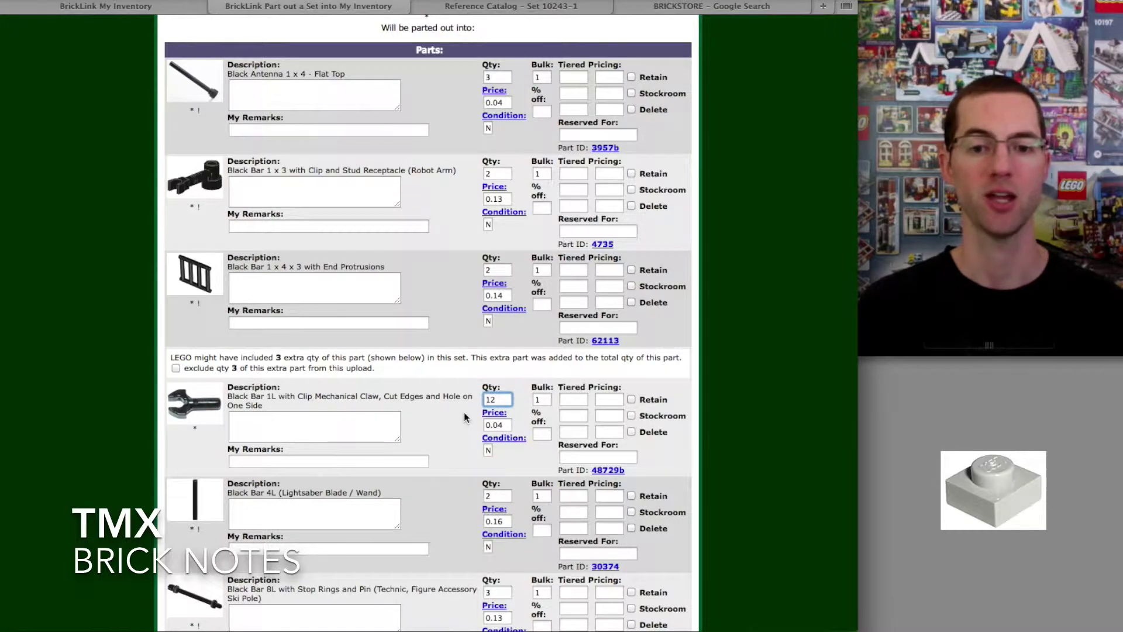
scroll(465, 412, down, 20)
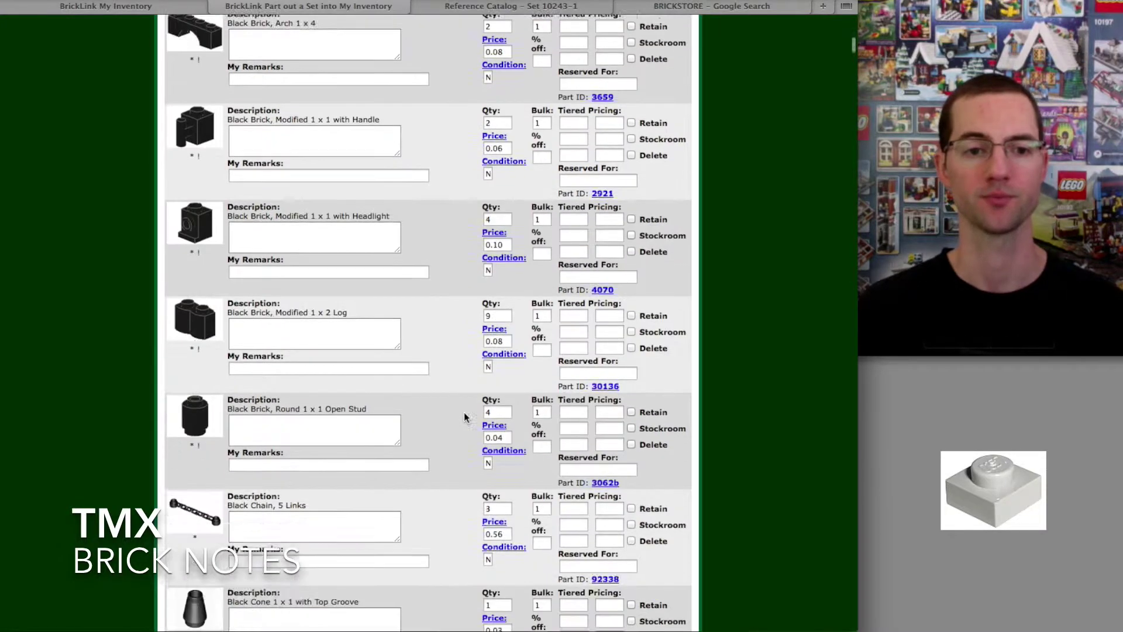
scroll(464, 416, down, 20)
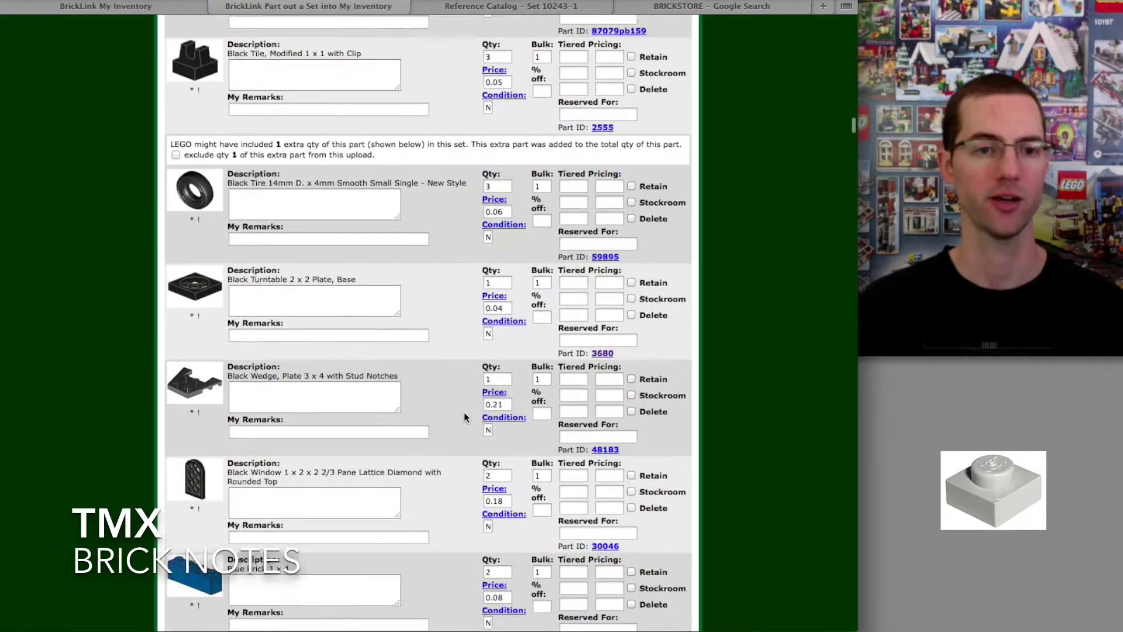
scroll(465, 412, down, 20)
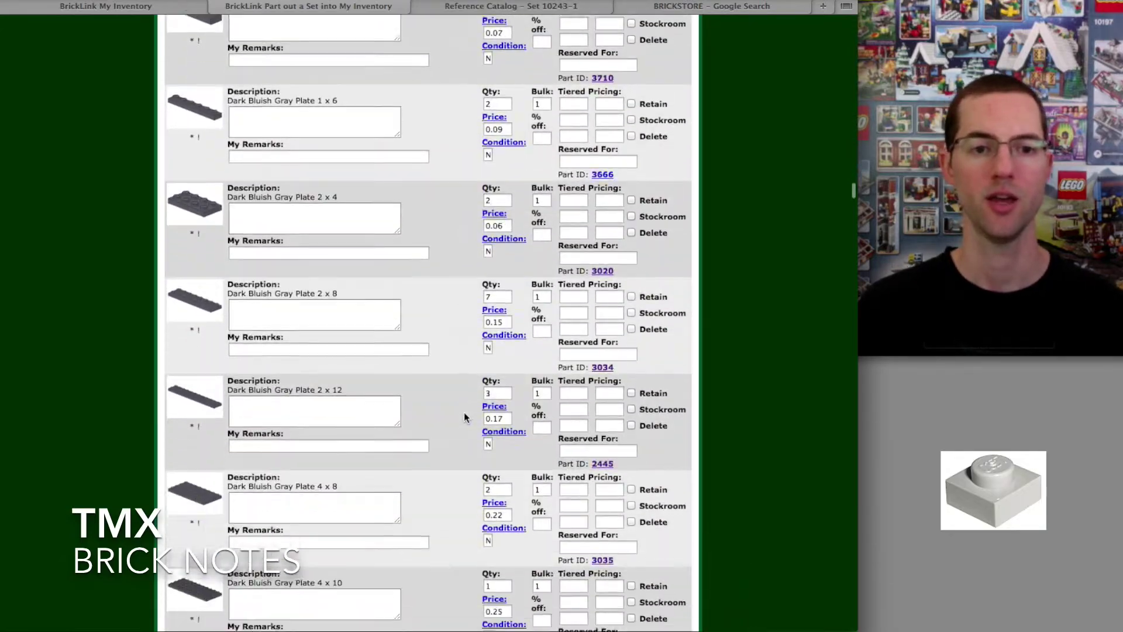
scroll(465, 417, down, 20)
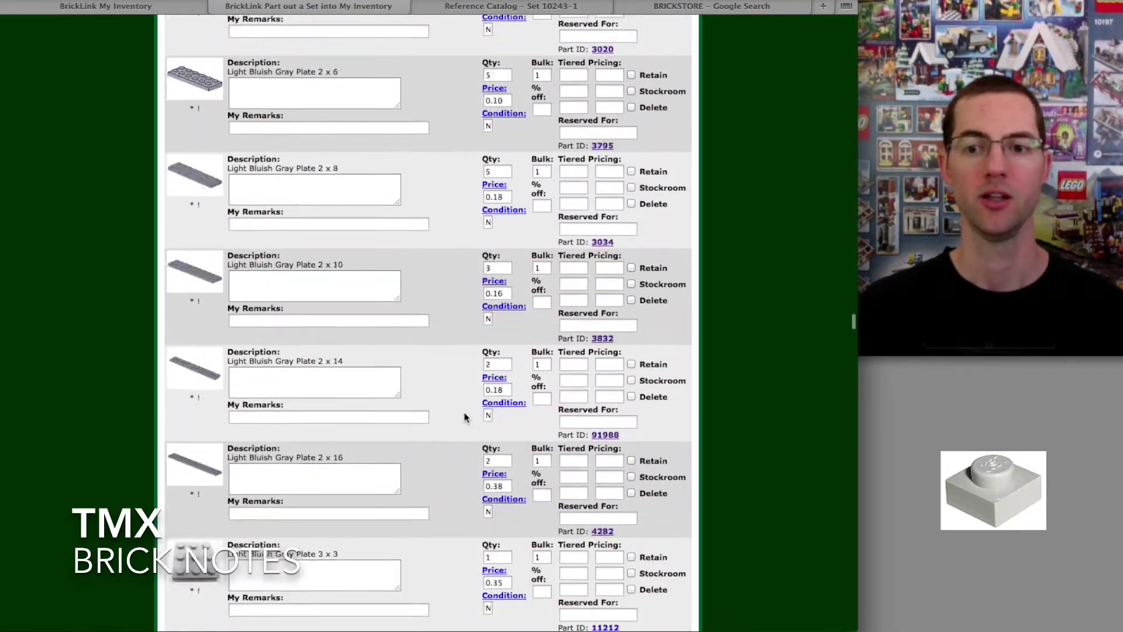
scroll(464, 416, down, 5)
drag(853, 351, 853, 624)
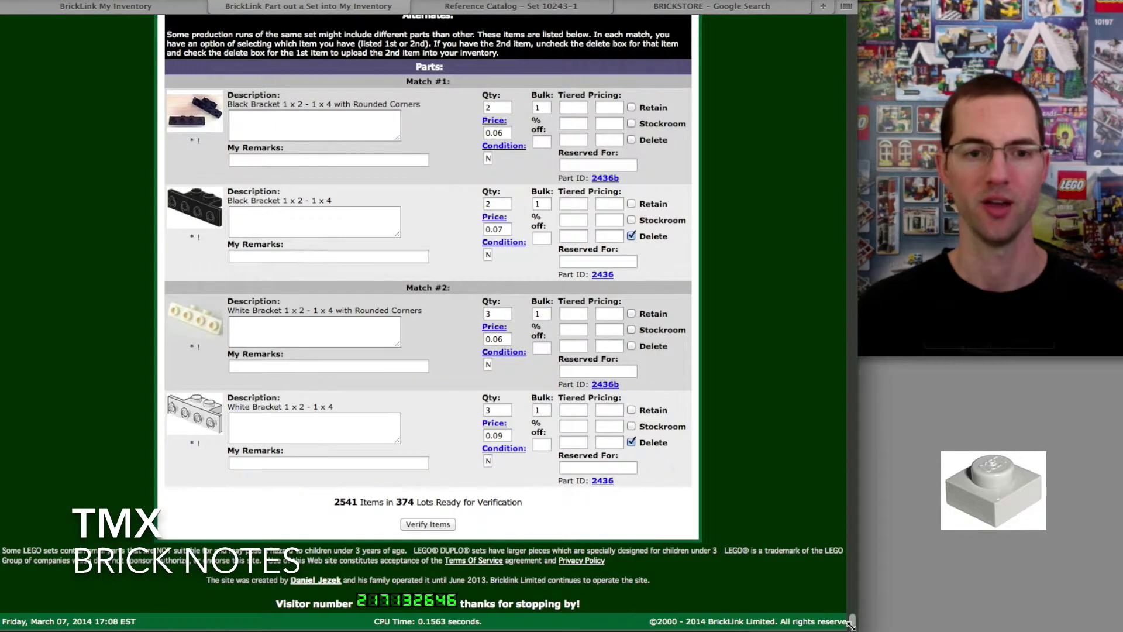
Check the Rounded Corners brackets and the 2541 items / 374 lots totals, then verify items.
scroll(664, 382, up, 3)
scroll(665, 383, down, 2)
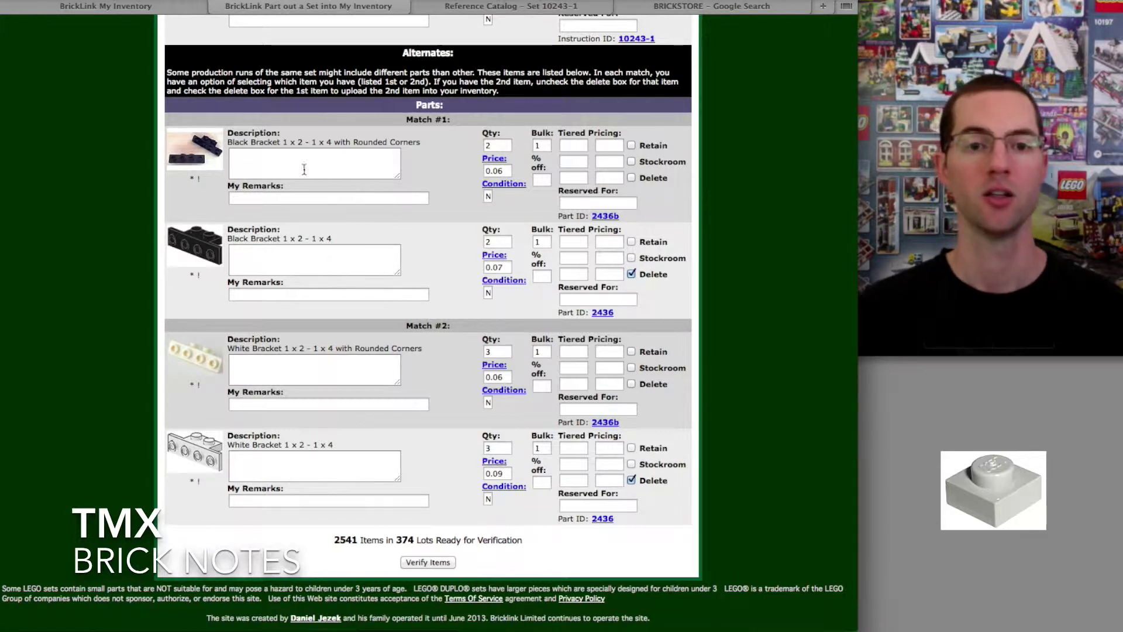
drag(353, 142, 421, 143)
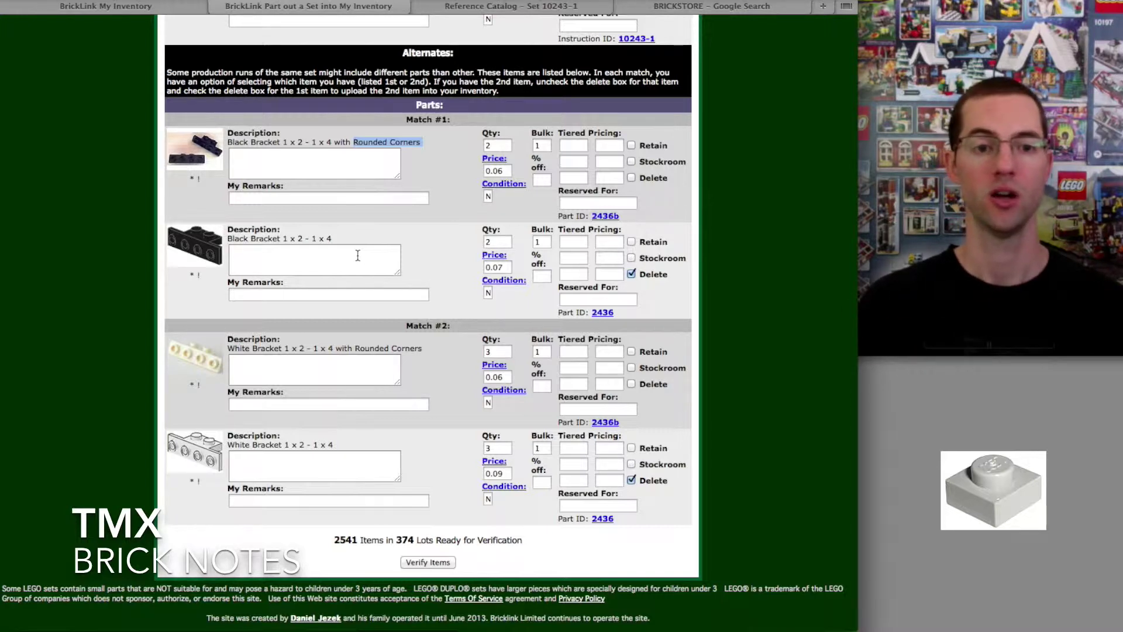
scroll(357, 255, up, 10)
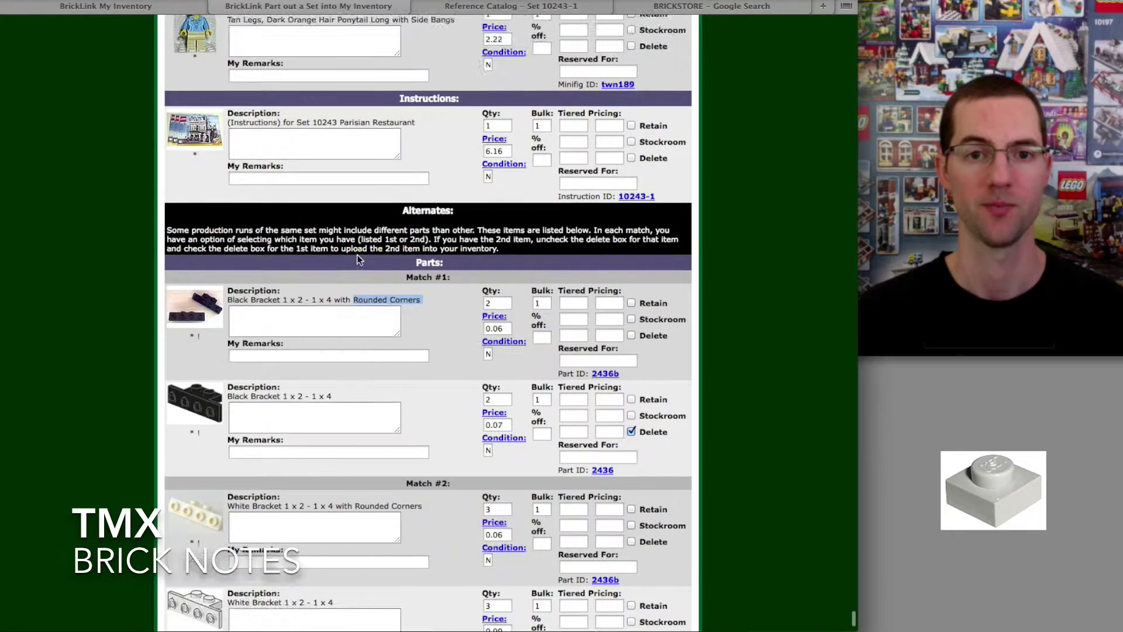
scroll(357, 255, up, 8)
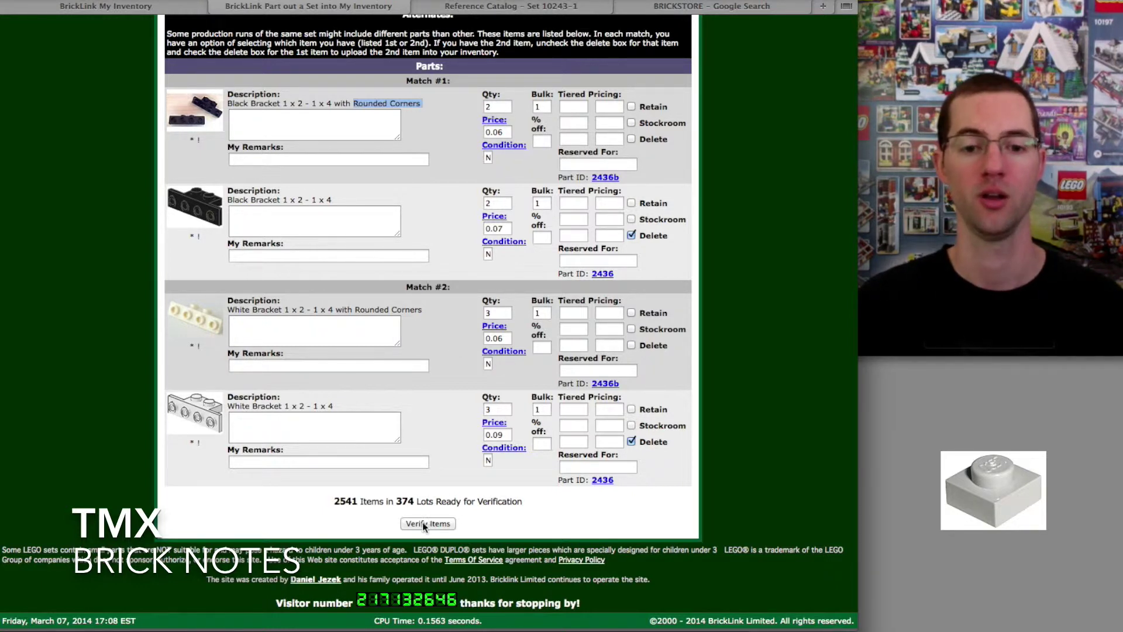
double_click(338, 501)
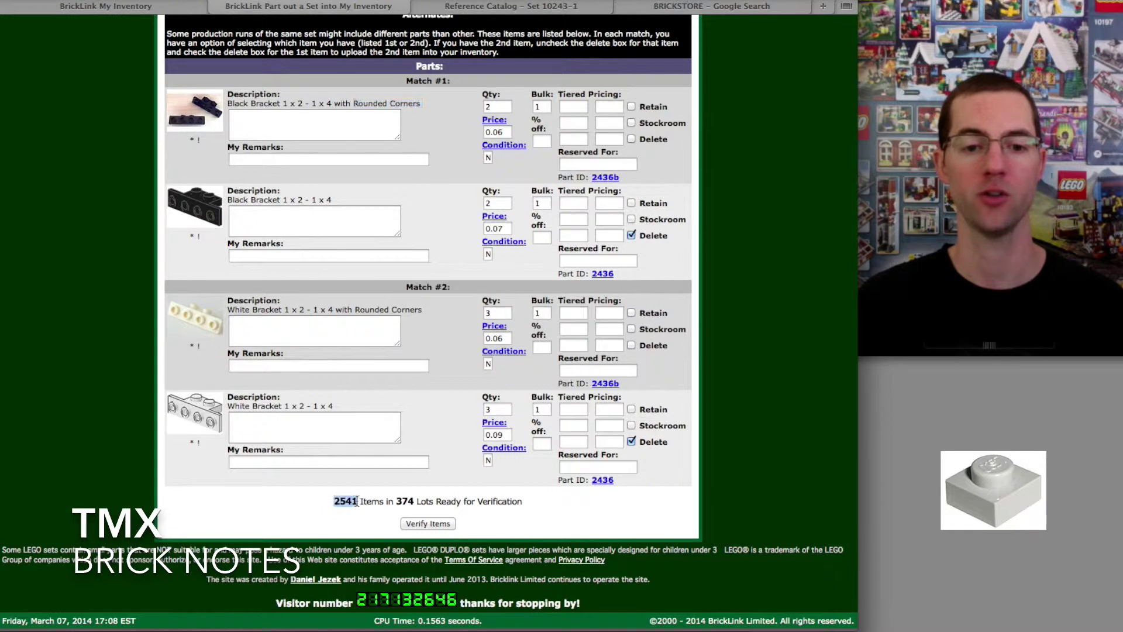
double_click(409, 501)
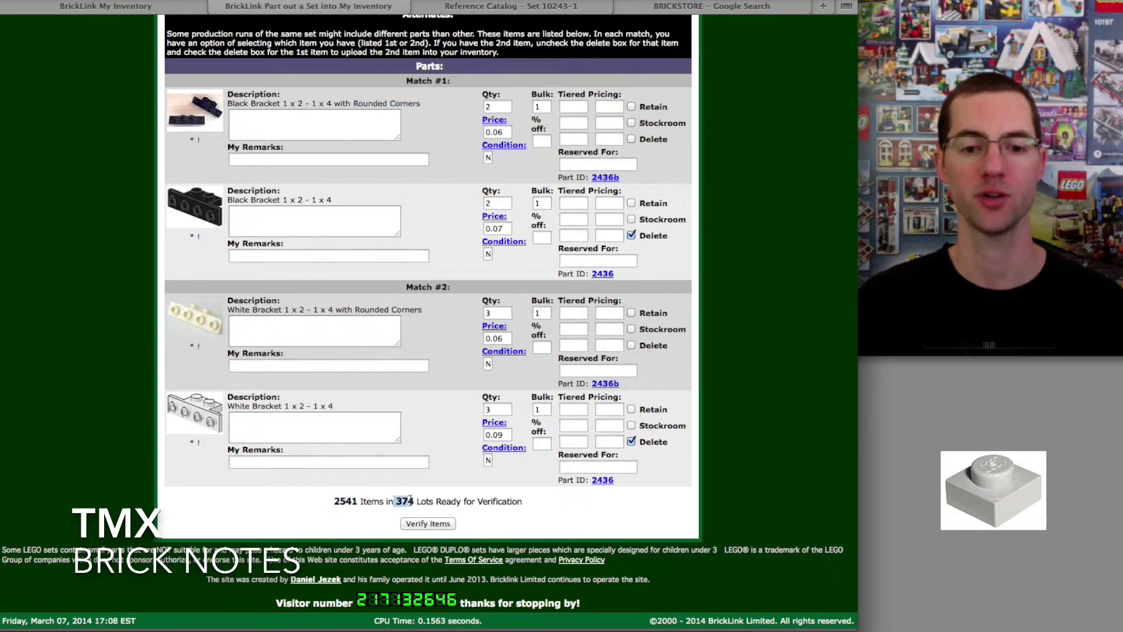
click(426, 524)
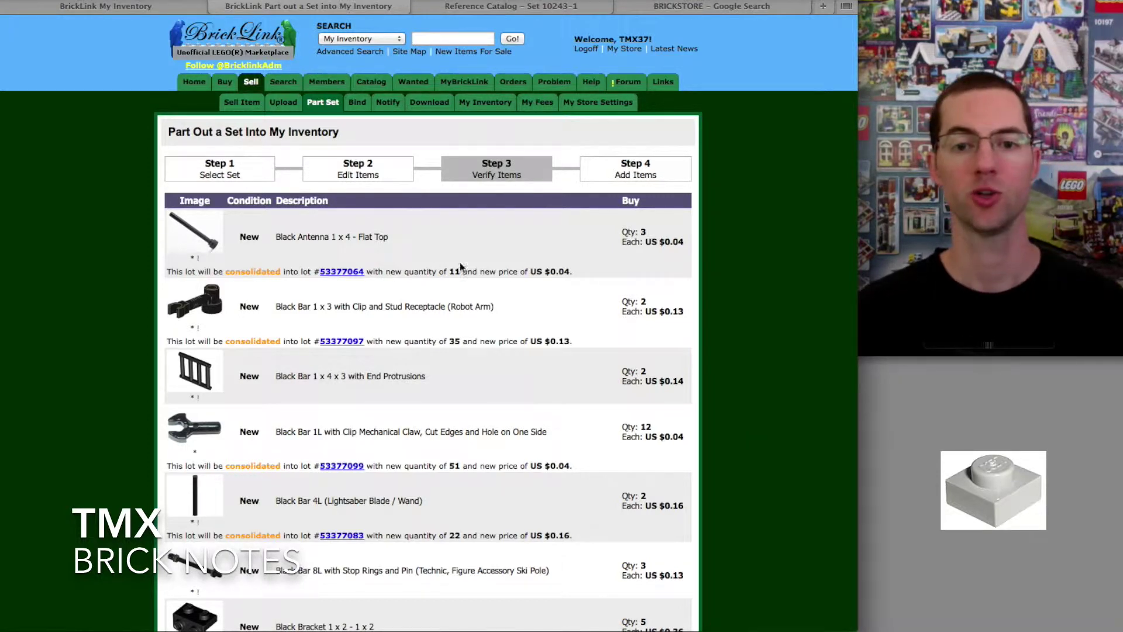
drag(530, 272, 714, 240)
click(632, 290)
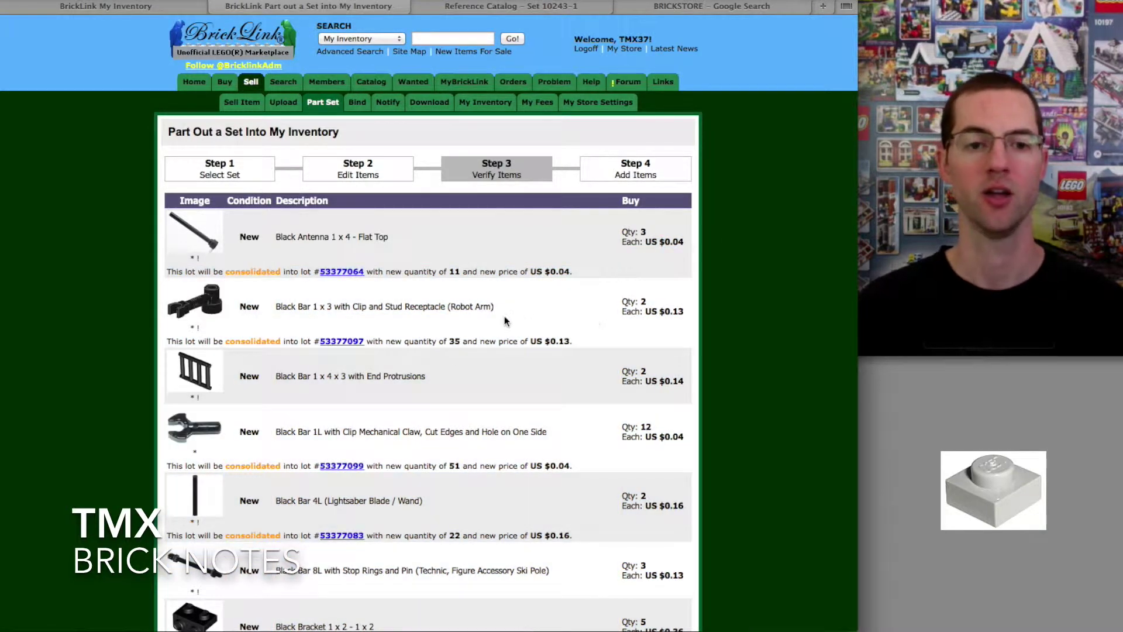
scroll(458, 461, down, 20)
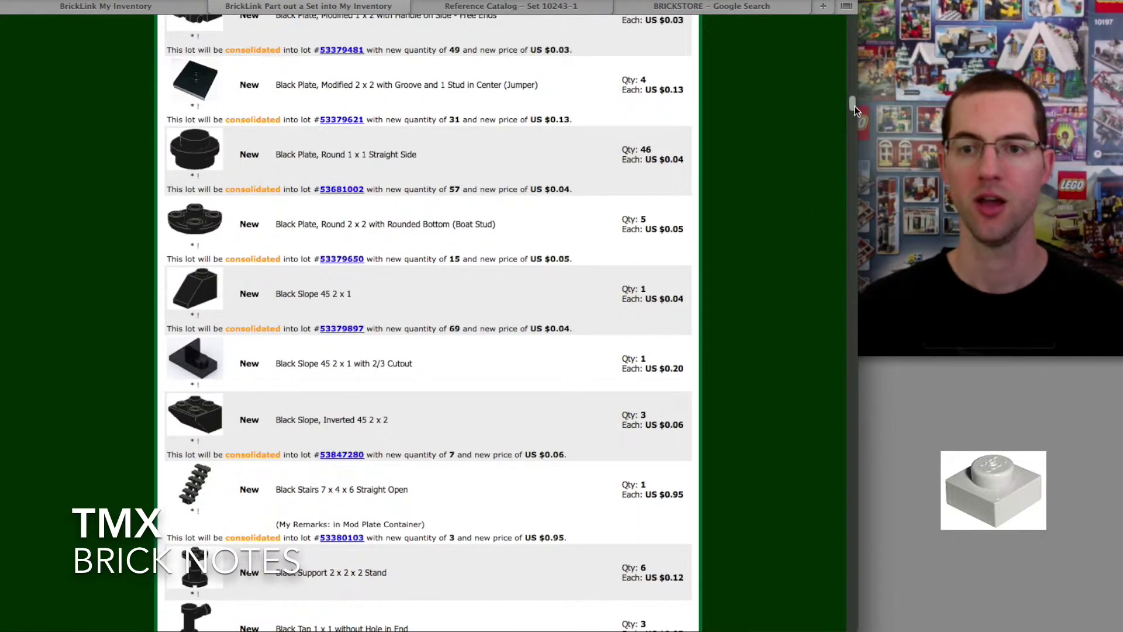
drag(855, 107, 843, 578)
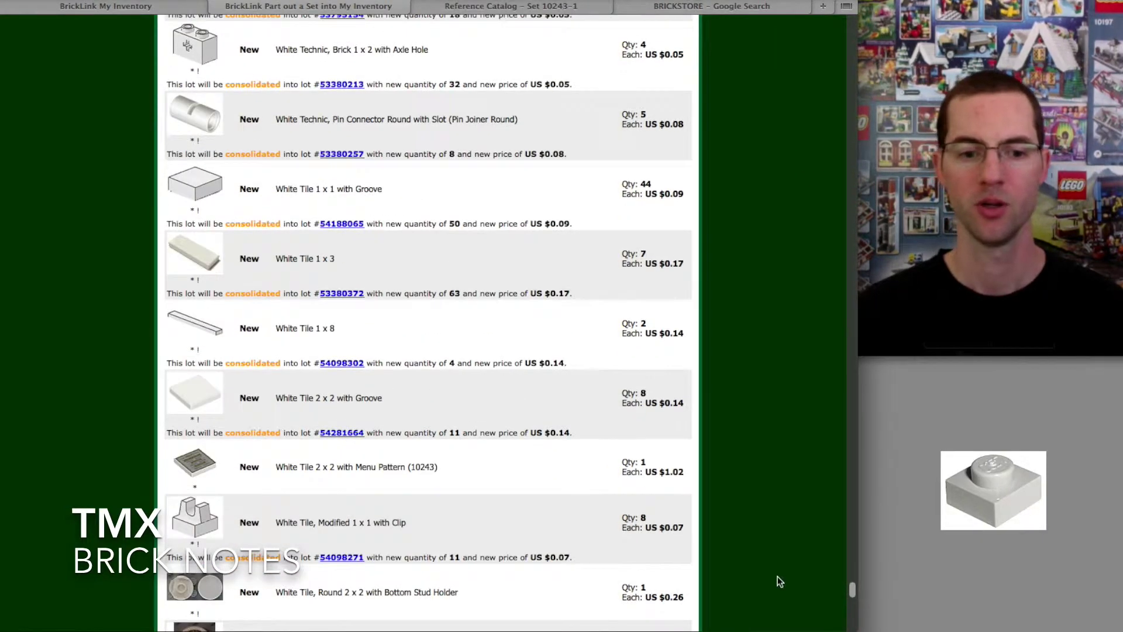
scroll(780, 579, down, 10)
scroll(779, 579, down, 15)
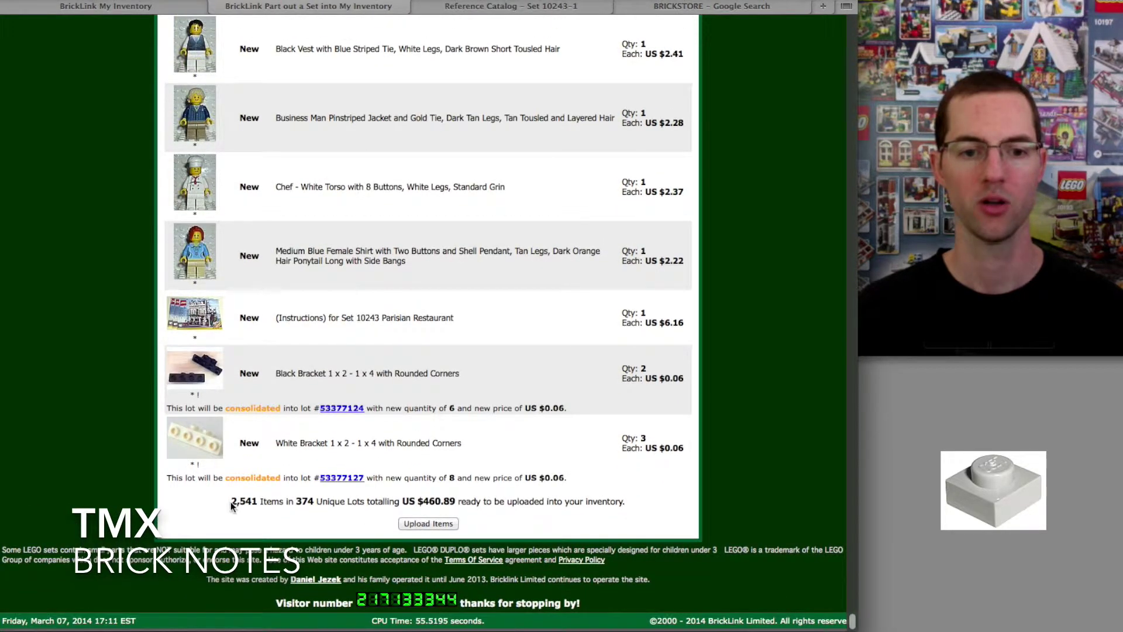
drag(231, 502, 318, 503)
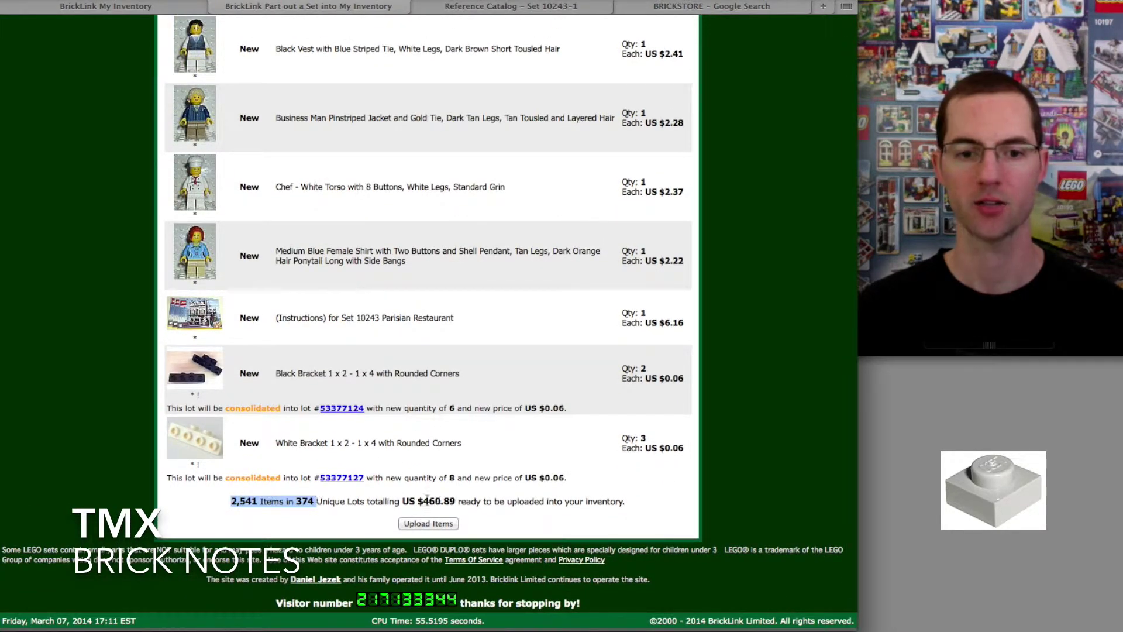
drag(402, 502, 466, 502)
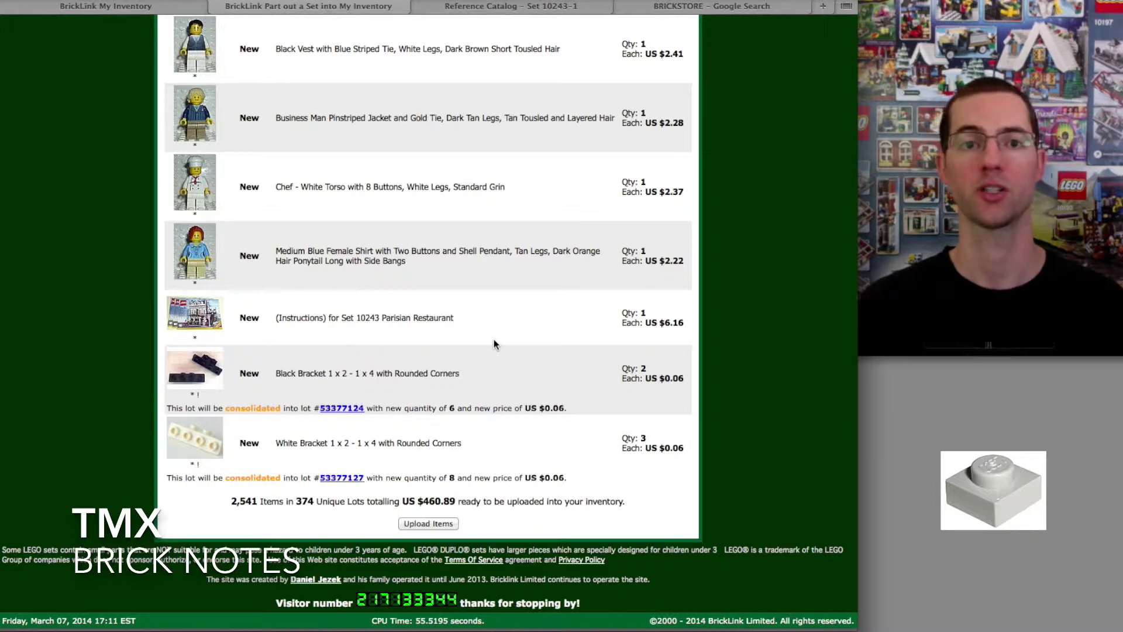
scroll(493, 339, up, 5)
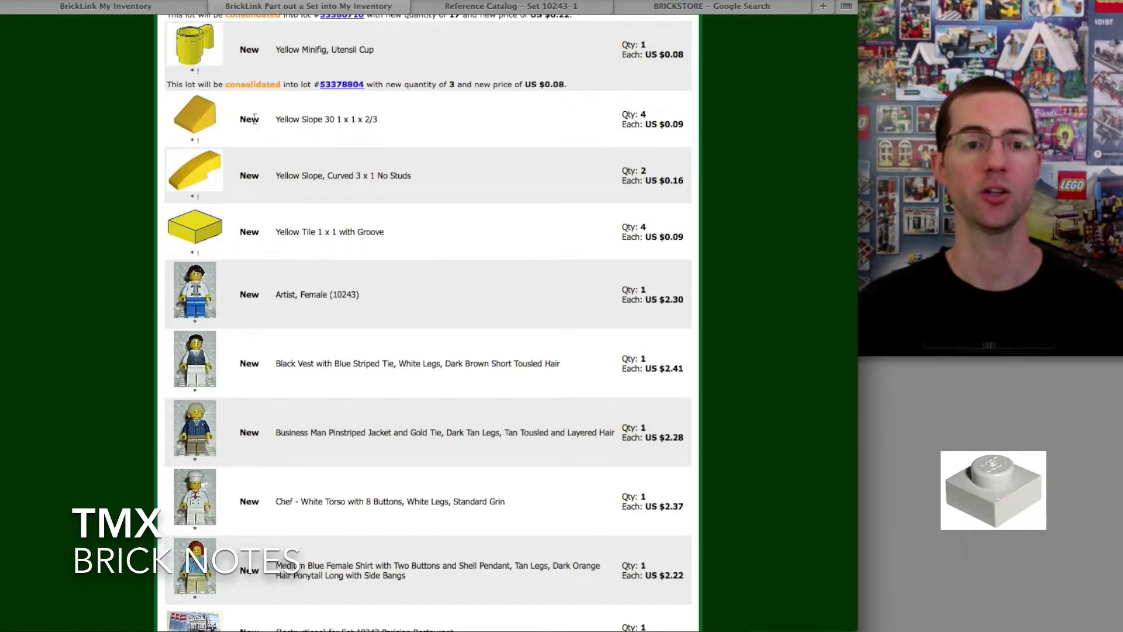
drag(216, 85, 295, 84)
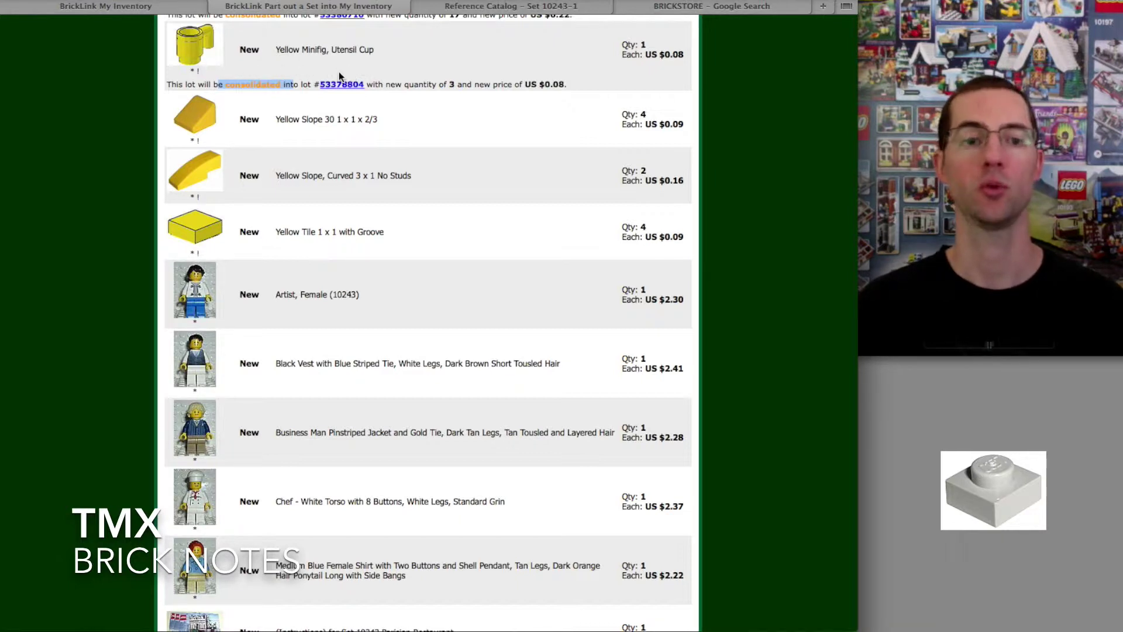
drag(246, 117, 415, 237)
click(399, 238)
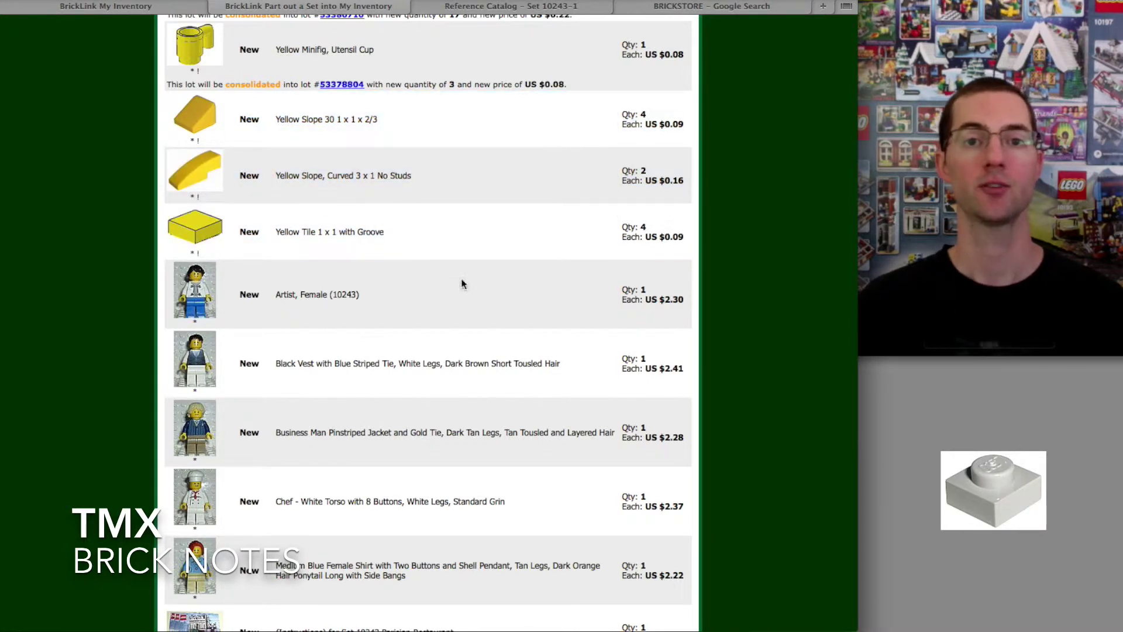
scroll(461, 285, down, 5)
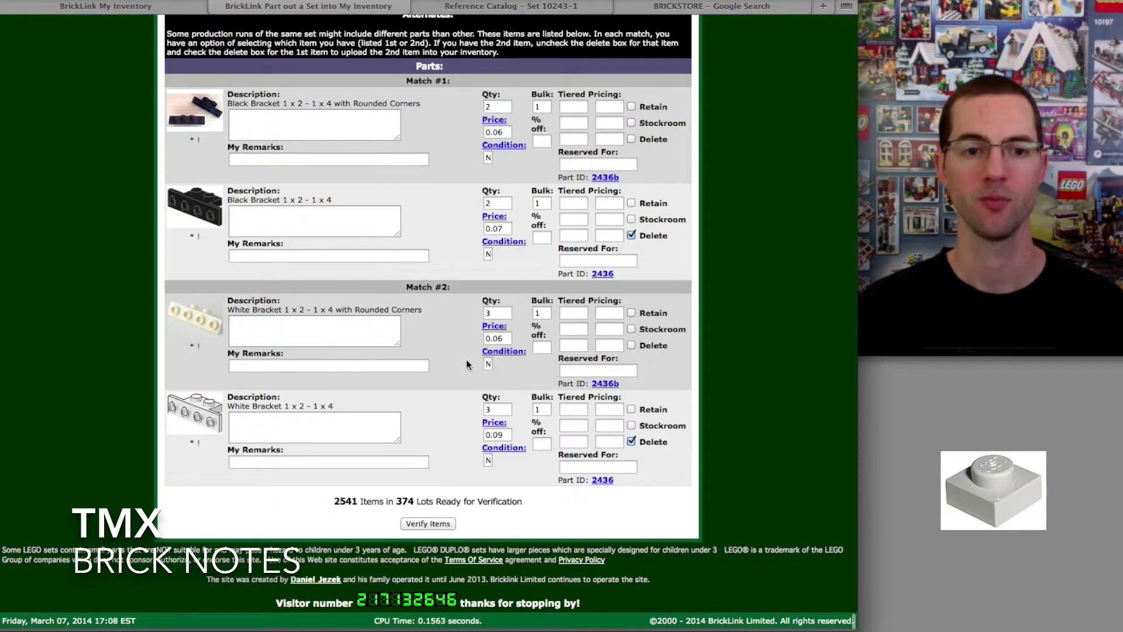
Enter remark 489 for the Yellow Tile 1 x 1 with Groove lot.
scroll(451, 345, up, 20)
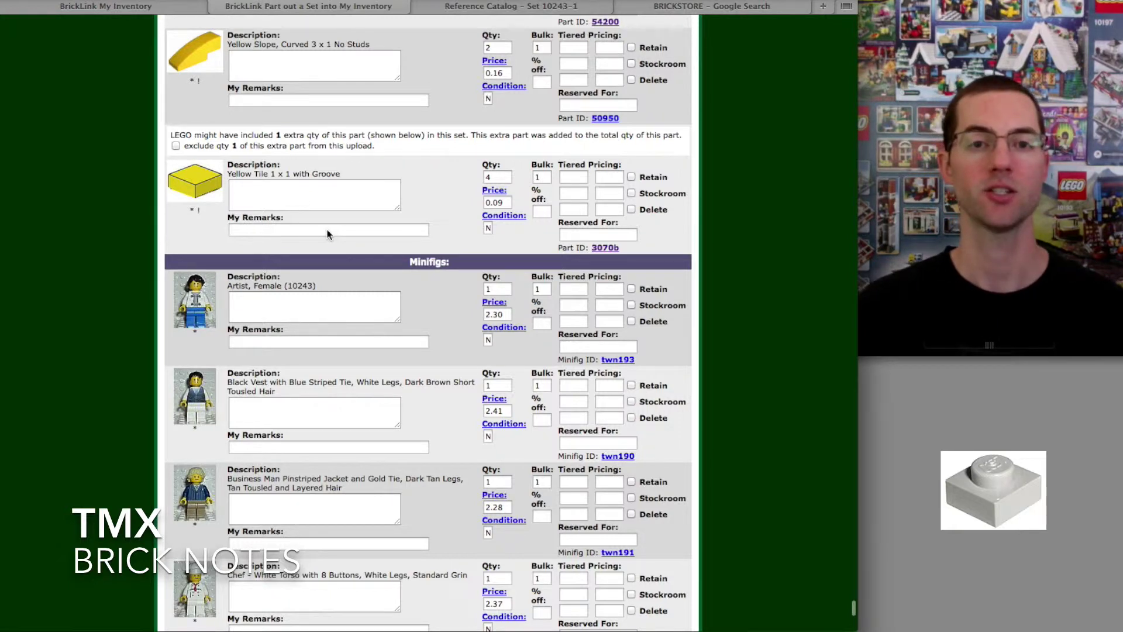
click(328, 231)
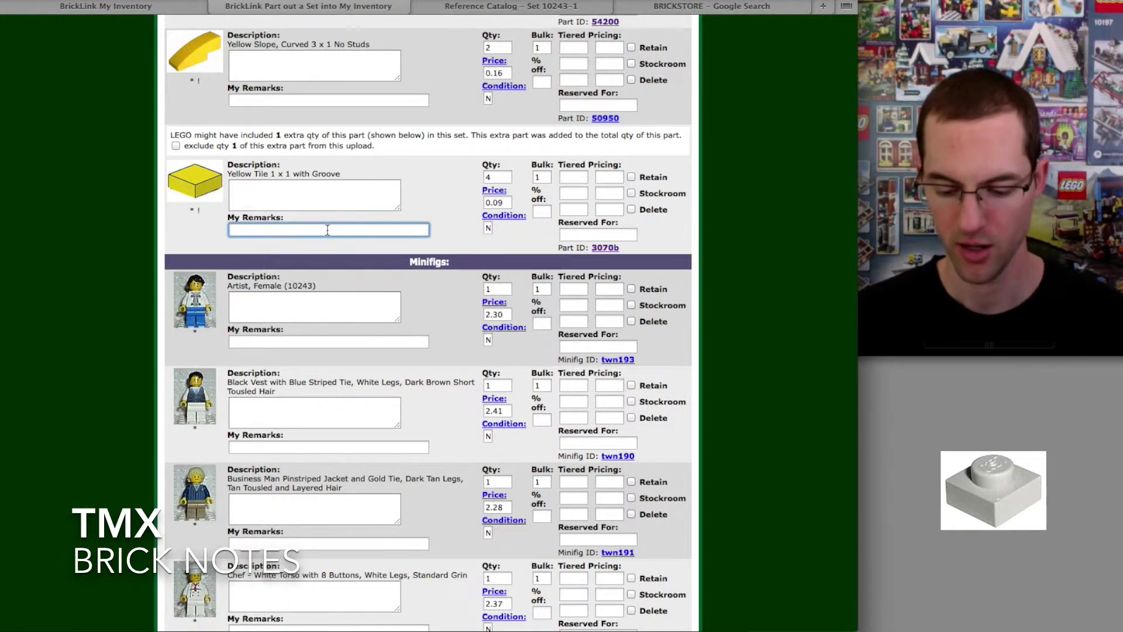
text(489)
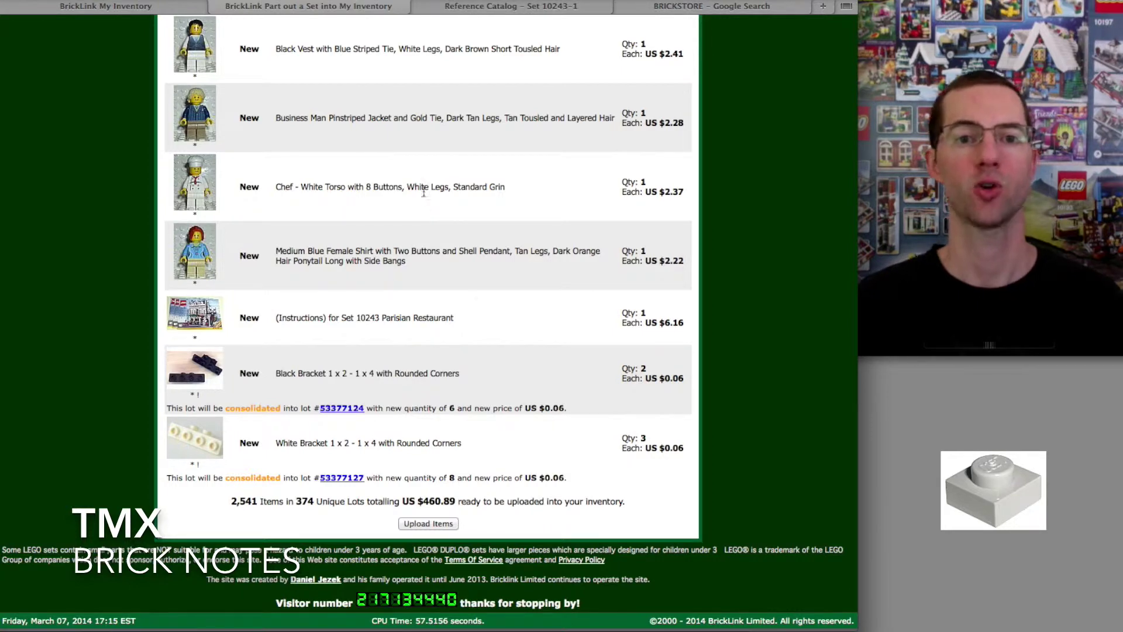
scroll(424, 189, up, 5)
scroll(424, 189, up, 1)
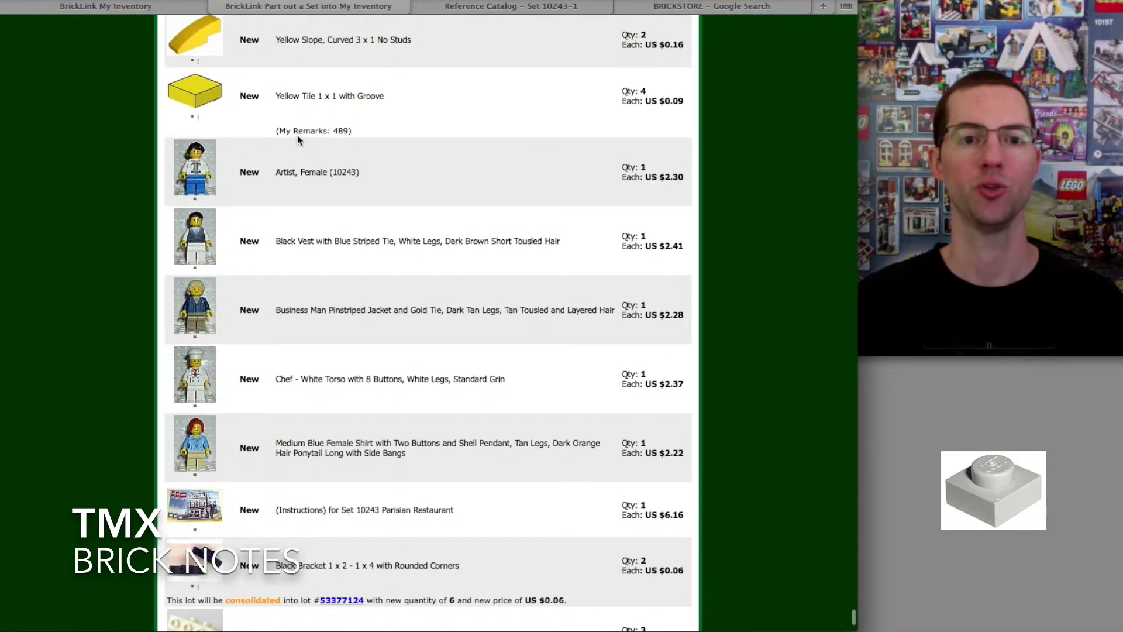
drag(274, 130, 383, 131)
click(383, 131)
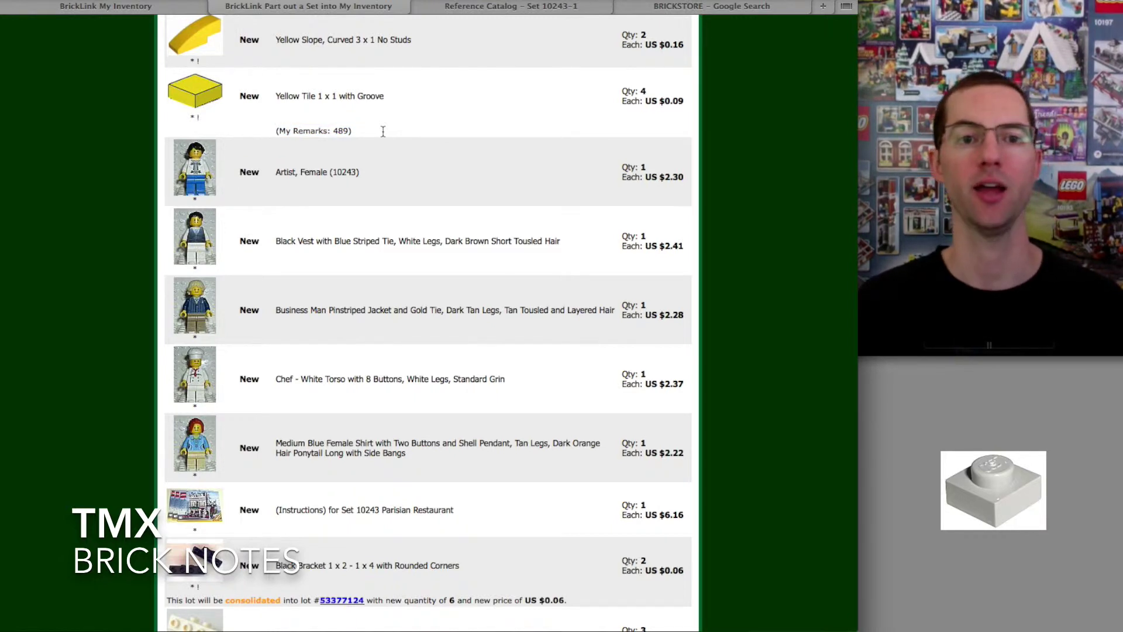
scroll(383, 131, up, 1)
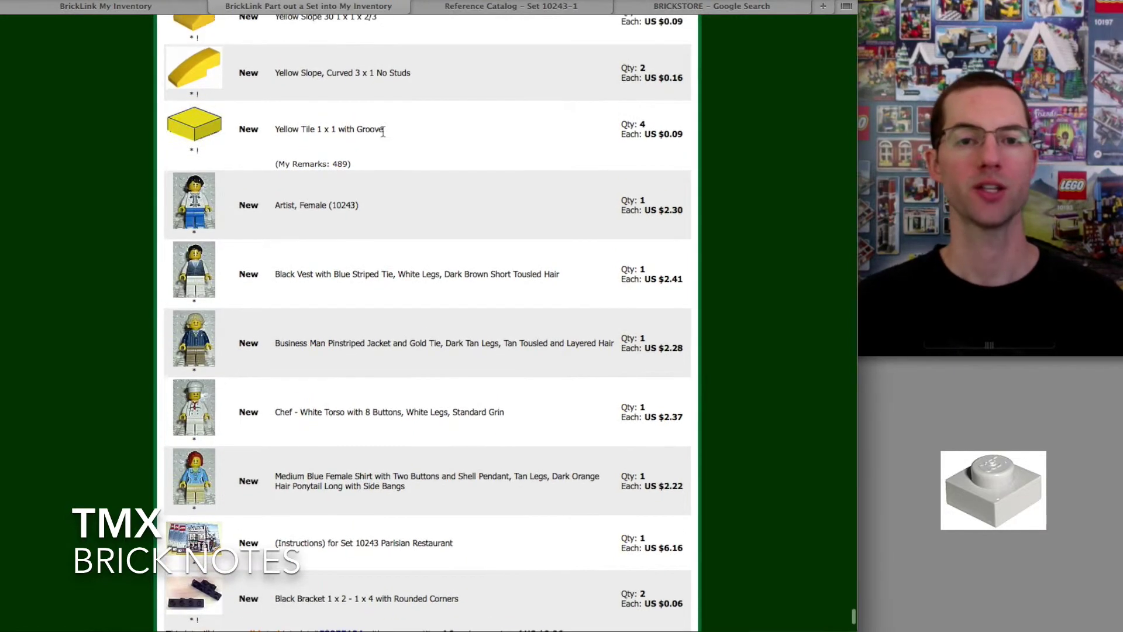
scroll(479, 309, down, 6)
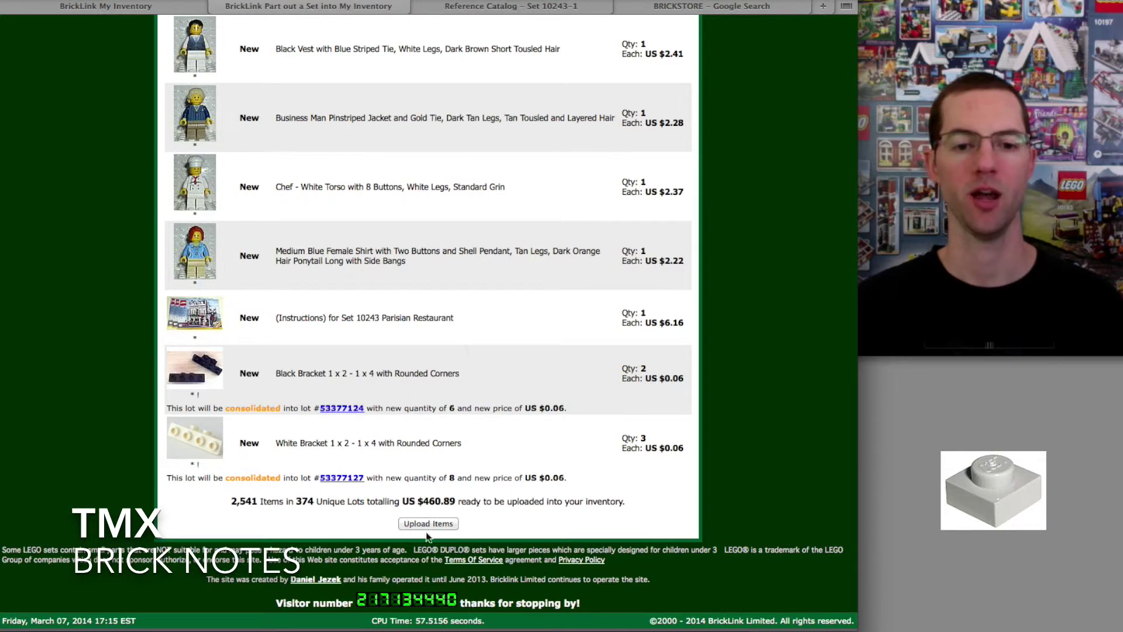
scroll(473, 321, up, 1)
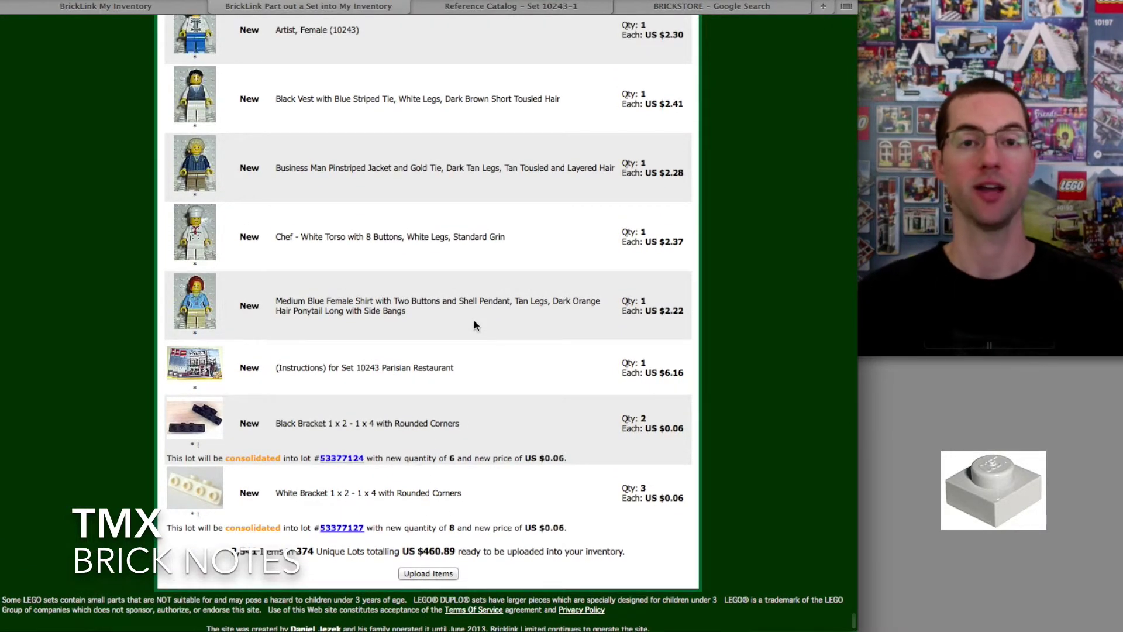